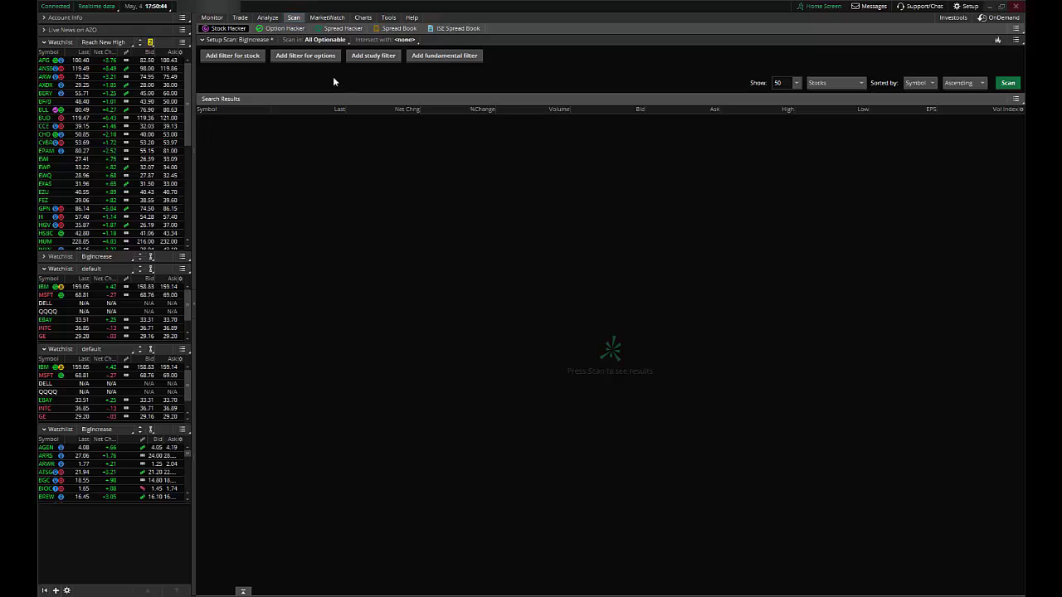
Step: Add a stock filter on Volume with a minimum of 500,000
{"action": "left_click", "coordinate": [235, 56]}
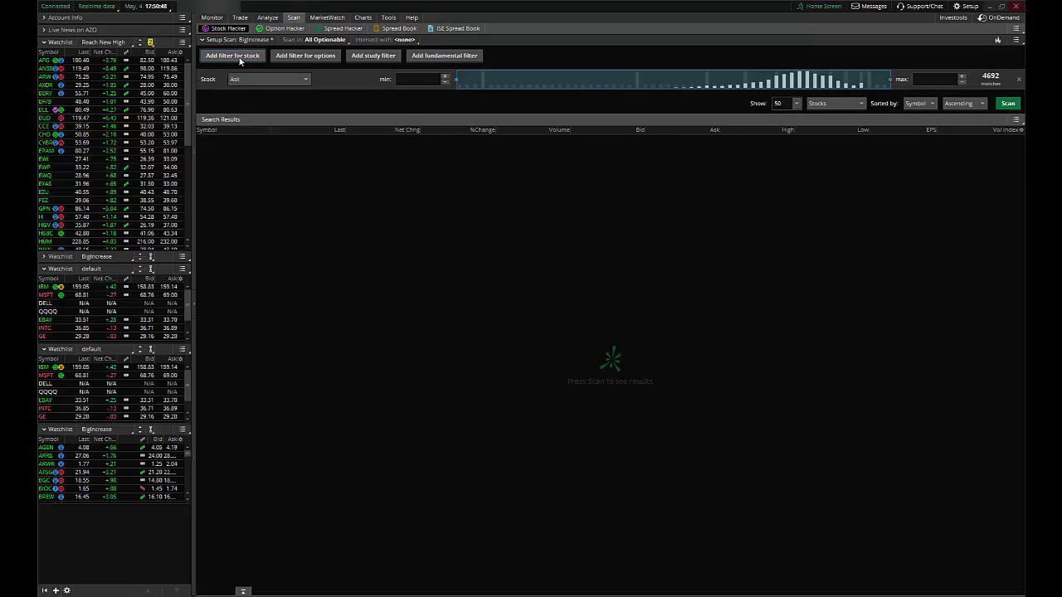
{"action": "left_click", "coordinate": [305, 78]}
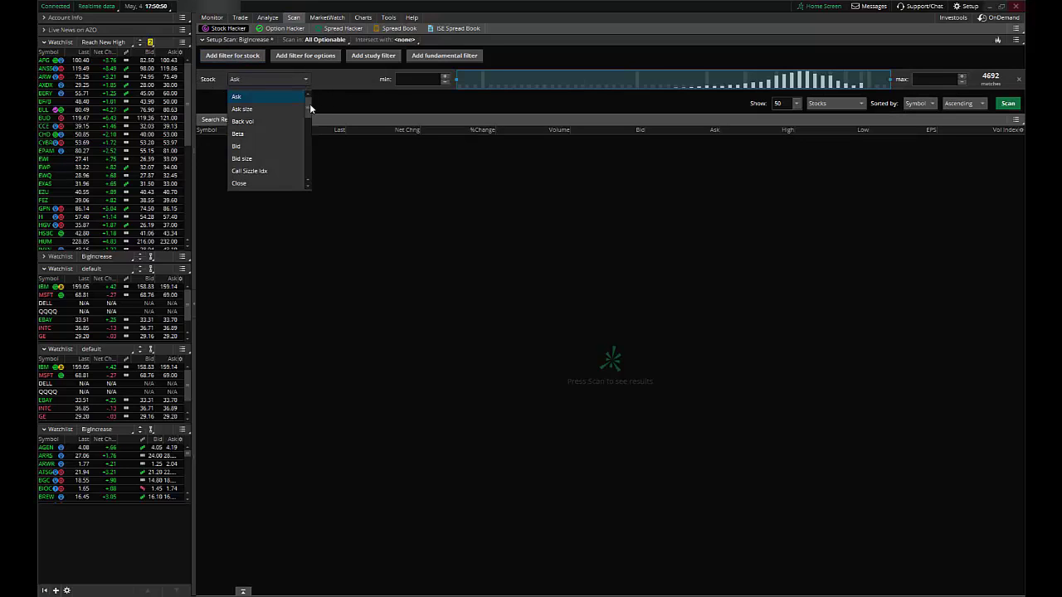
{"action": "left_click_drag", "start_coordinate": [308, 104], "coordinate": [318, 174]}
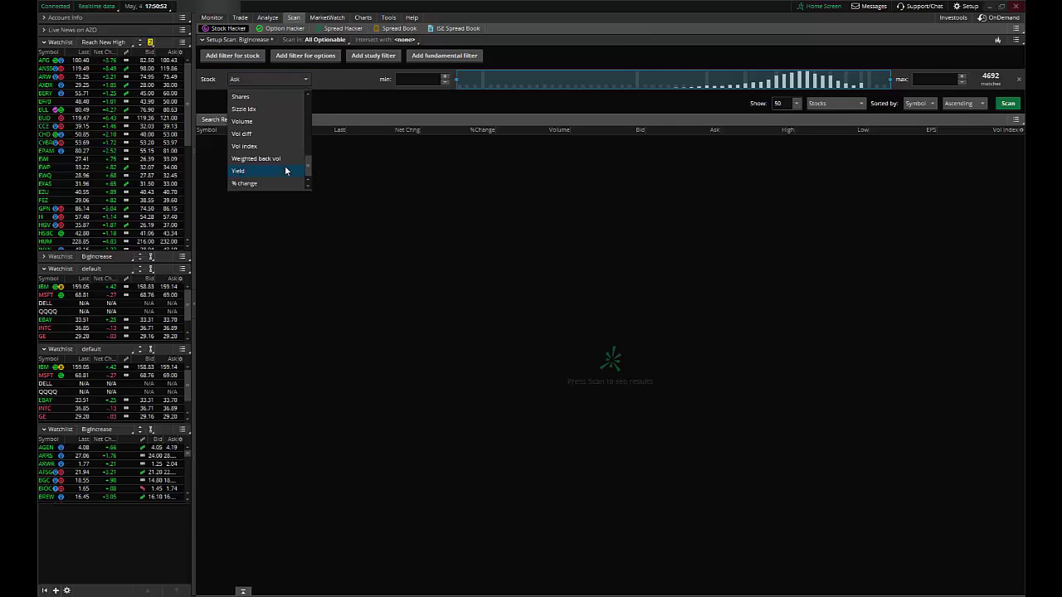
{"action": "left_click", "coordinate": [268, 130]}
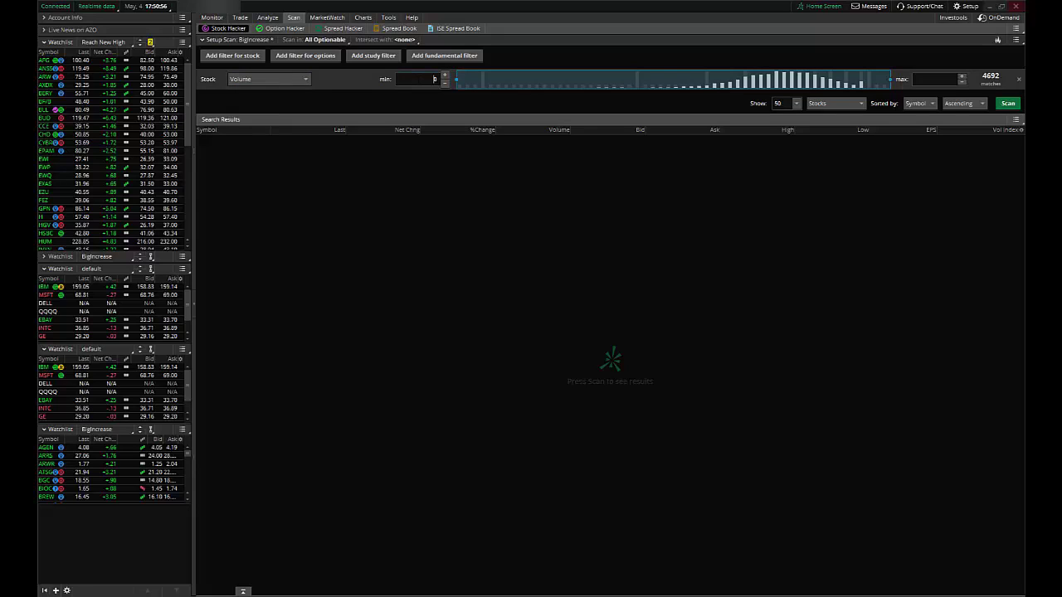
{"action": "key", "text": "BackSpace"}
{"action": "type", "text": "500000"}
Step: Add a second stock filter limiting Last price to 1.00–25.00
{"action": "left_click", "coordinate": [235, 58]}
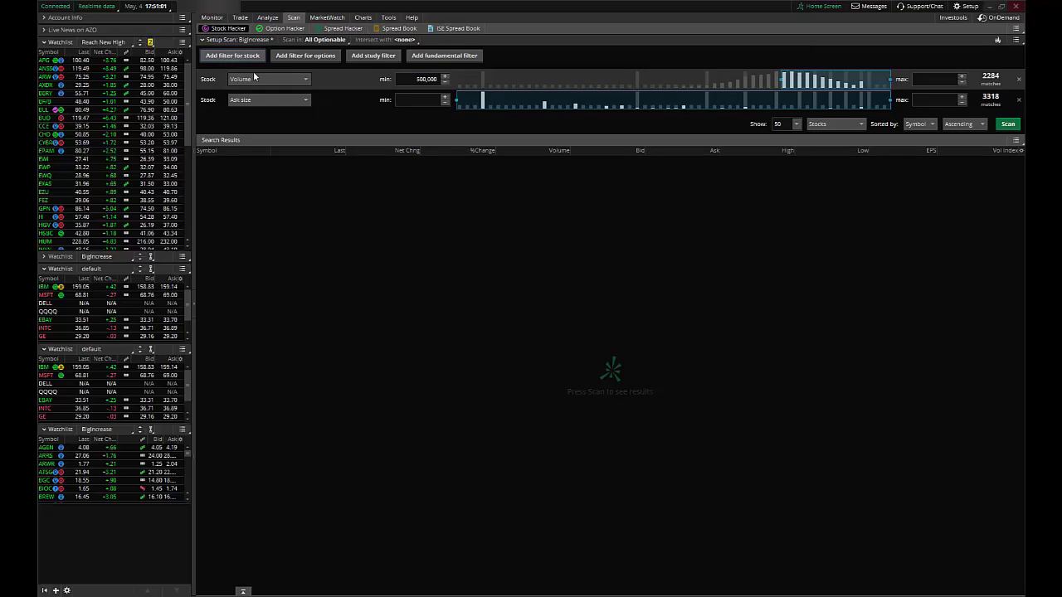
{"action": "left_click", "coordinate": [306, 101]}
{"action": "scroll", "coordinate": [309, 126], "scroll_direction": "down", "scroll_amount": 2}
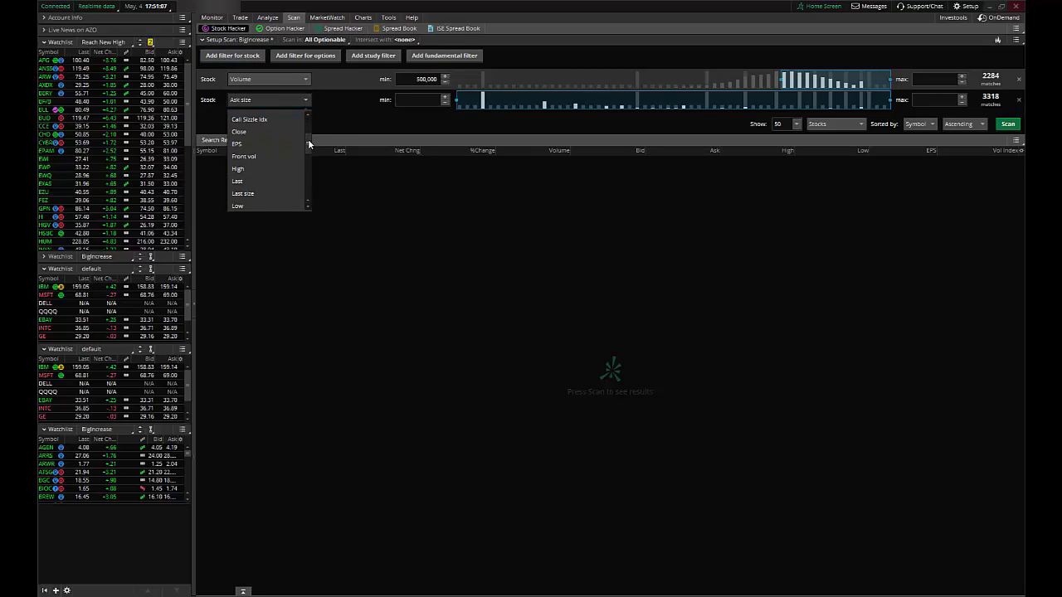
{"action": "left_click", "coordinate": [264, 178]}
{"action": "left_click", "coordinate": [419, 100]}
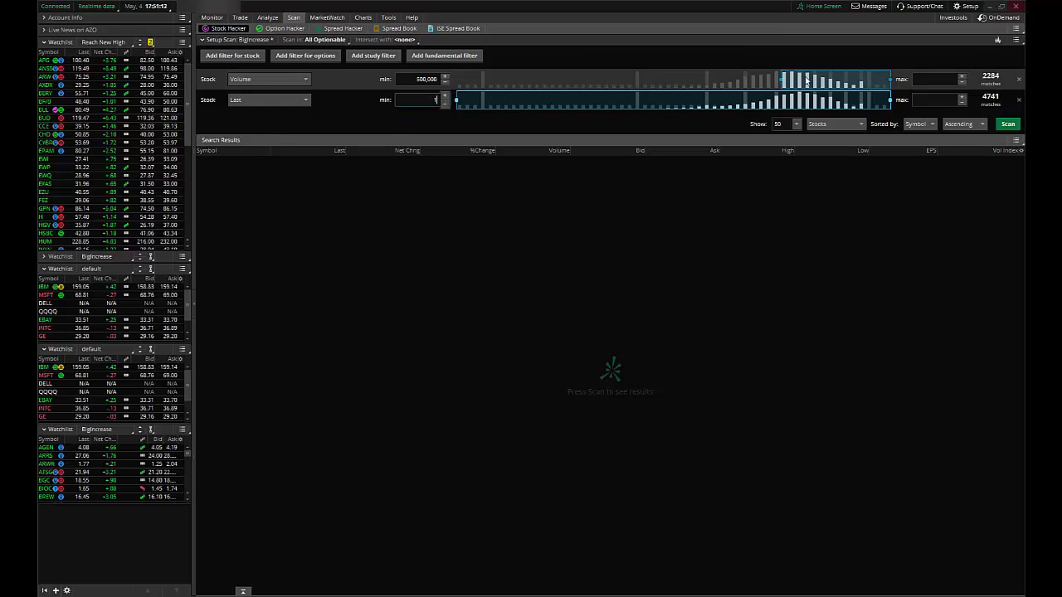
{"action": "left_click", "coordinate": [931, 100]}
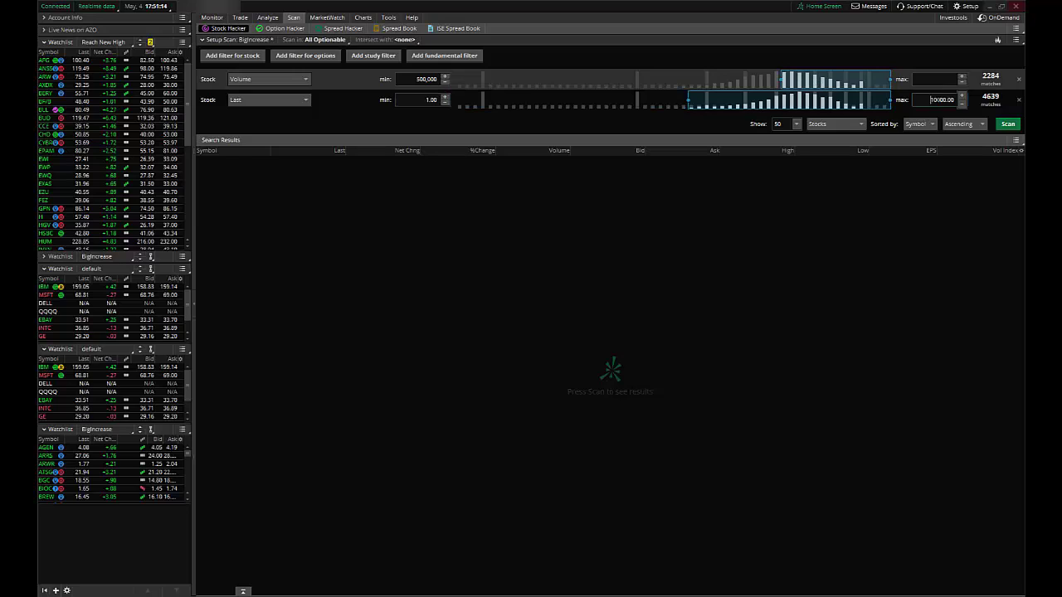
{"action": "double_click", "coordinate": [942, 99]}
{"action": "type", "text": "25"}
Step: Add a % change filter with a 5 minimum and run the scan, returning 38 stocks
{"action": "left_click", "coordinate": [212, 55]}
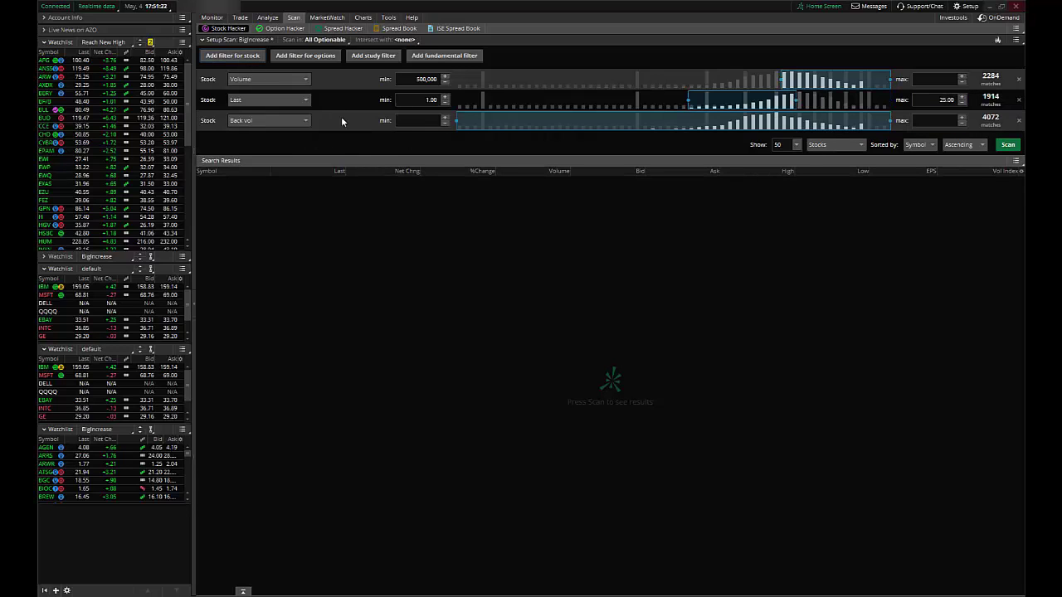
{"action": "left_click", "coordinate": [302, 121]}
{"action": "left_click_drag", "start_coordinate": [304, 170], "coordinate": [305, 217]}
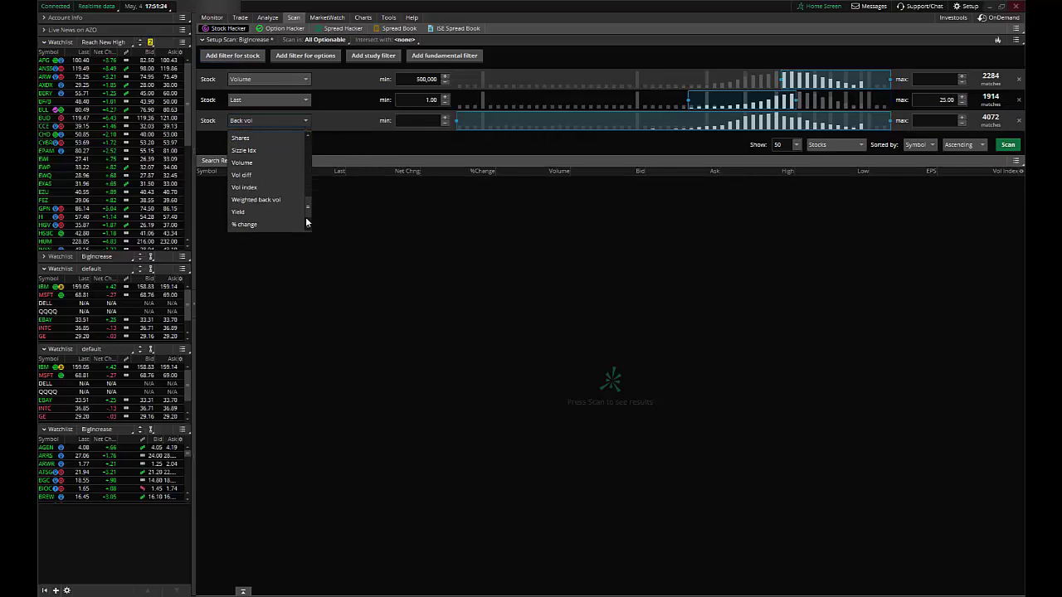
{"action": "left_click", "coordinate": [246, 224]}
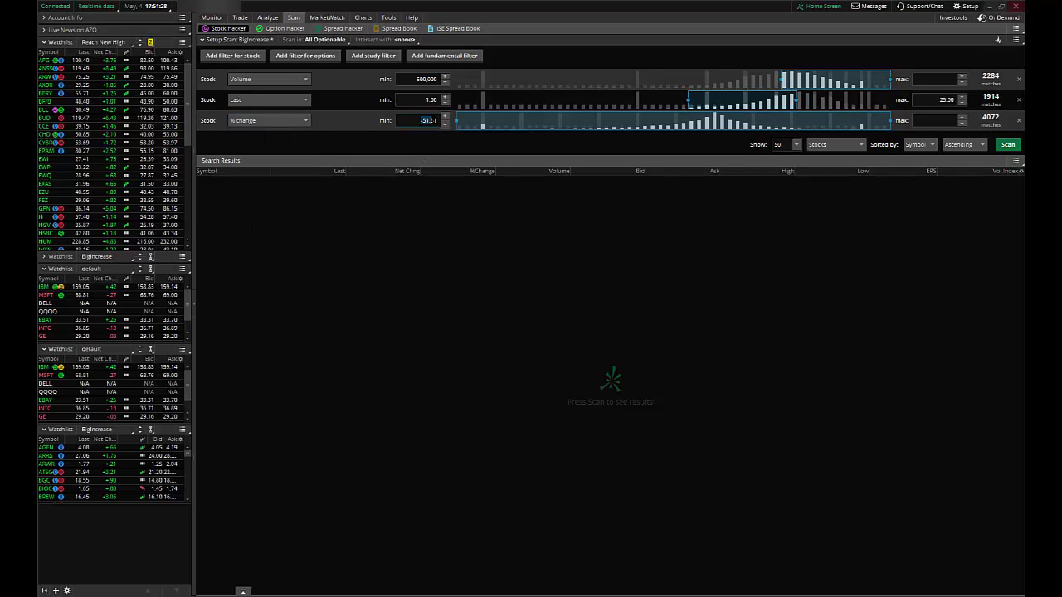
{"action": "type", "text": "5"}
{"action": "key", "text": "Return"}
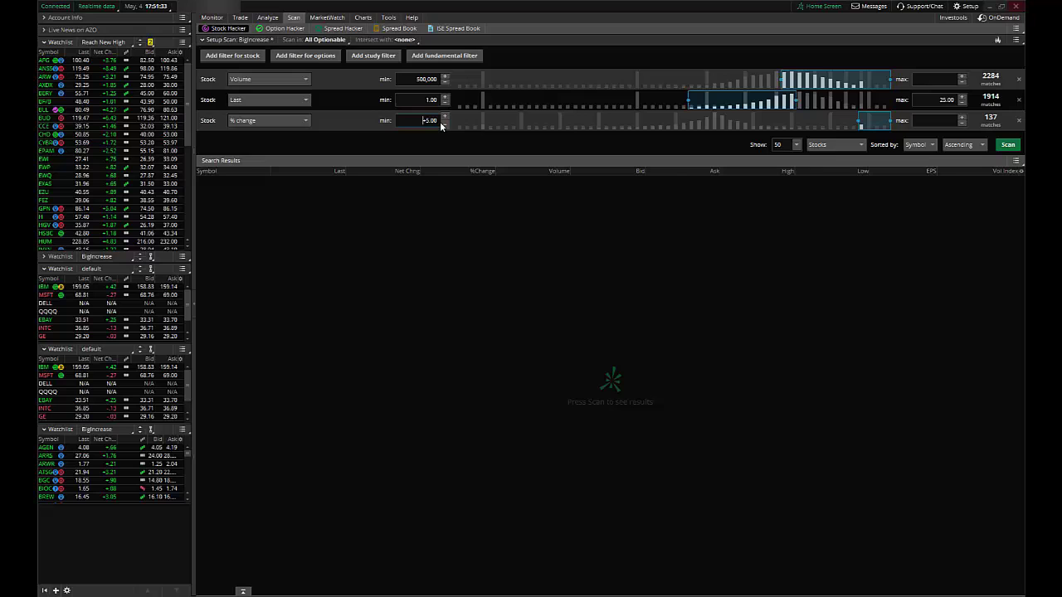
{"action": "left_click", "coordinate": [1010, 146]}
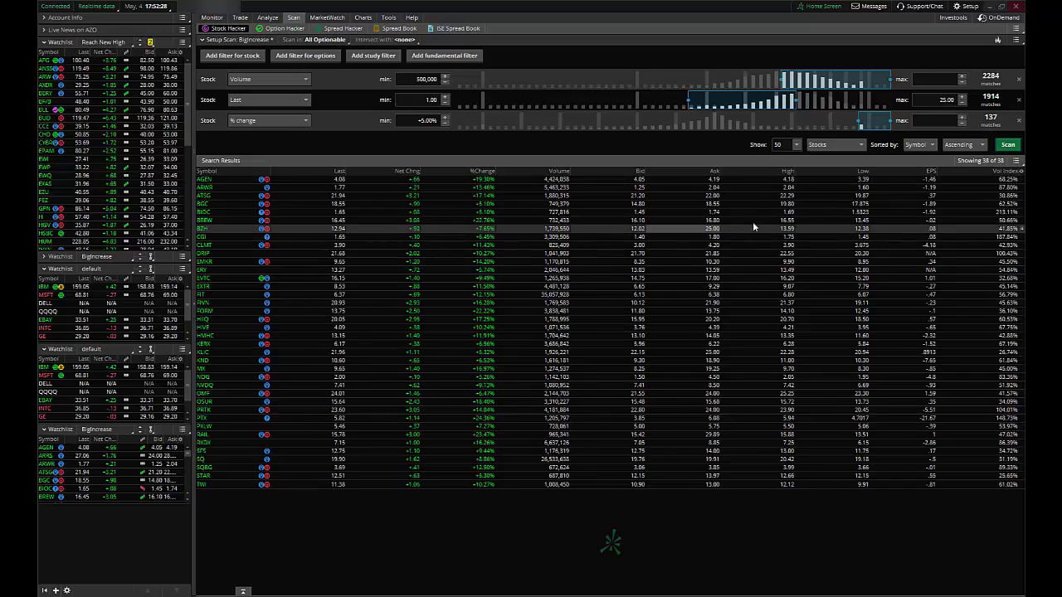
Step: Begin saving the scan query as BigIncrease, then cancel the save prompt
{"action": "left_click", "coordinate": [1017, 40]}
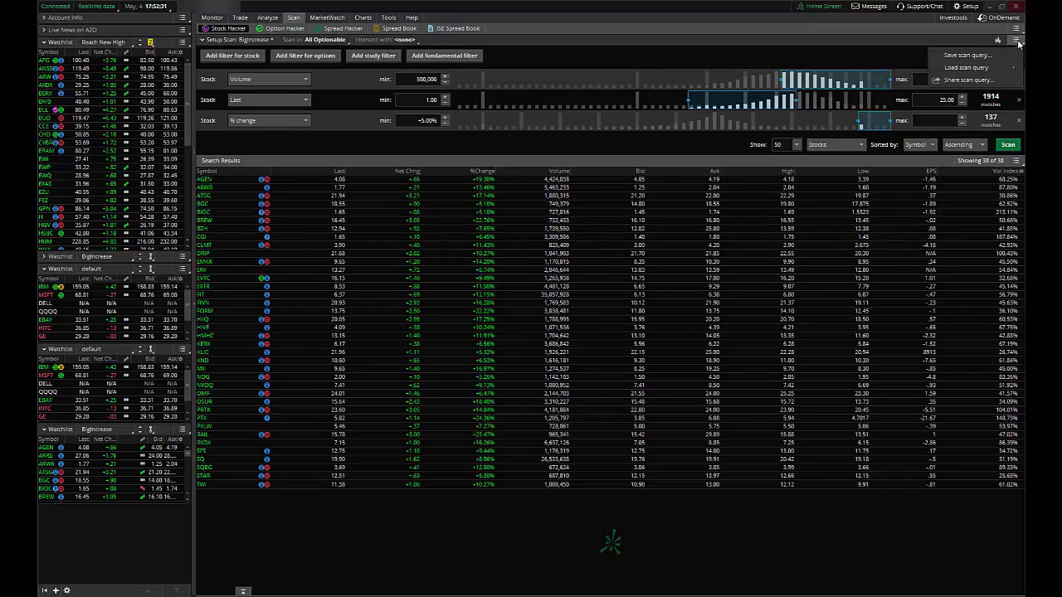
{"action": "left_click", "coordinate": [970, 56]}
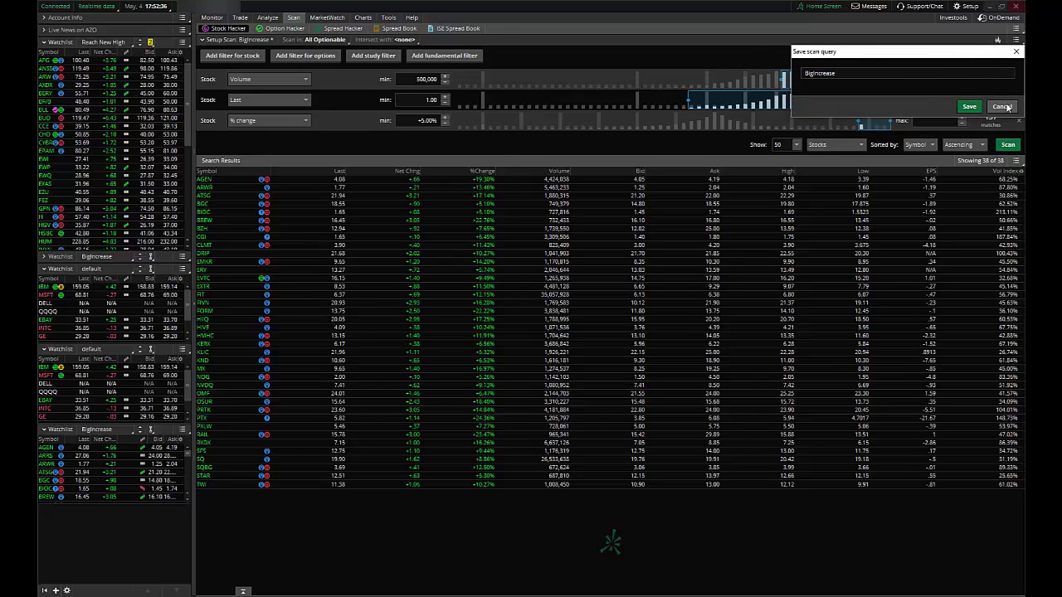
{"action": "left_click", "coordinate": [1016, 51]}
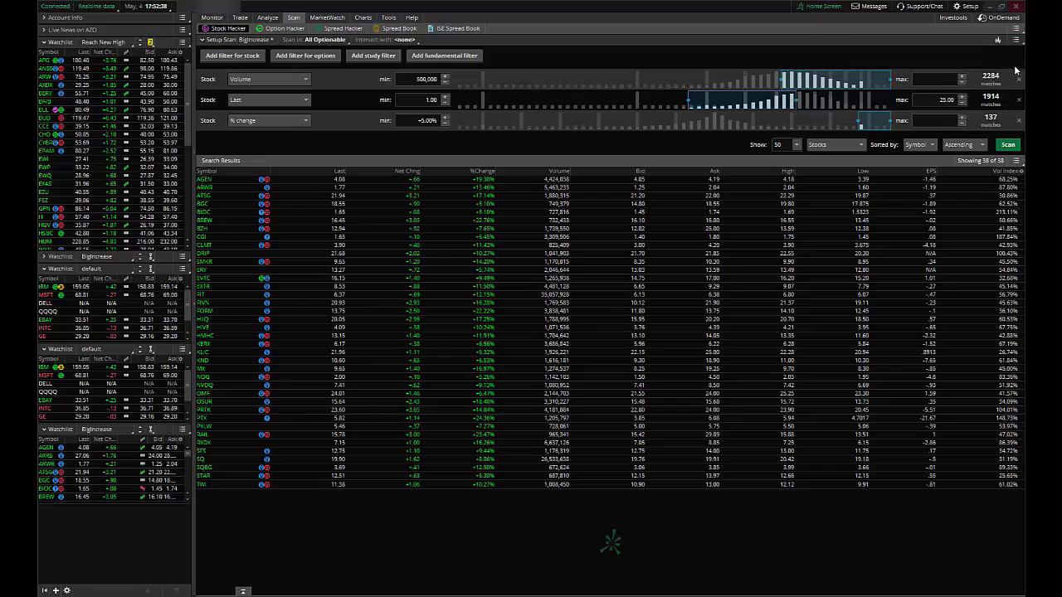
Step: Load the Personal > BigIncrease scan query and rerun it, listing 43 stocks
{"action": "left_click", "coordinate": [1015, 40]}
{"action": "mouse_move", "coordinate": [962, 75]}
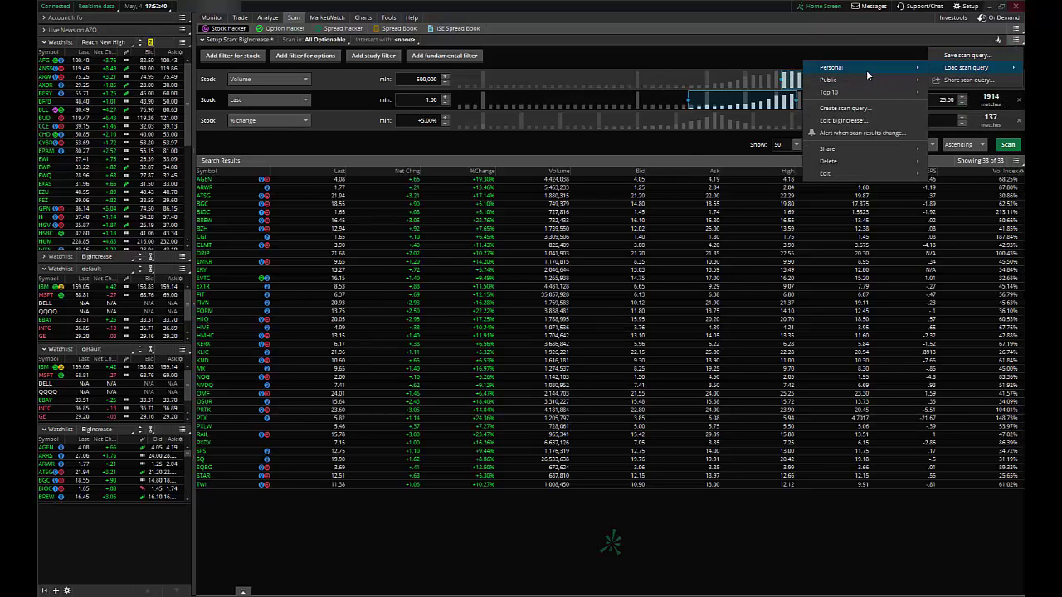
{"action": "mouse_move", "coordinate": [858, 71]}
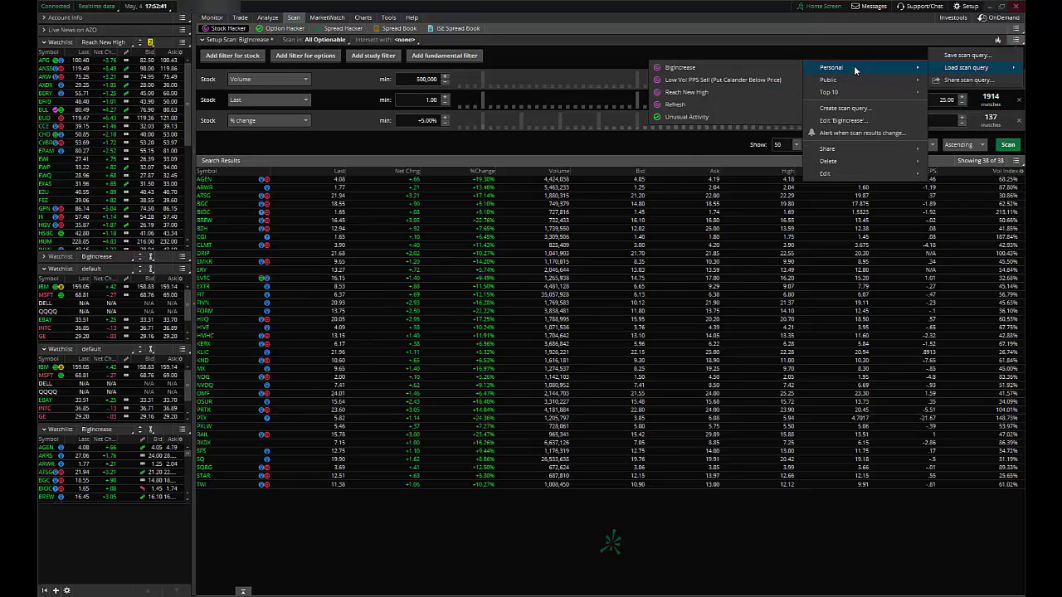
{"action": "left_click", "coordinate": [690, 72]}
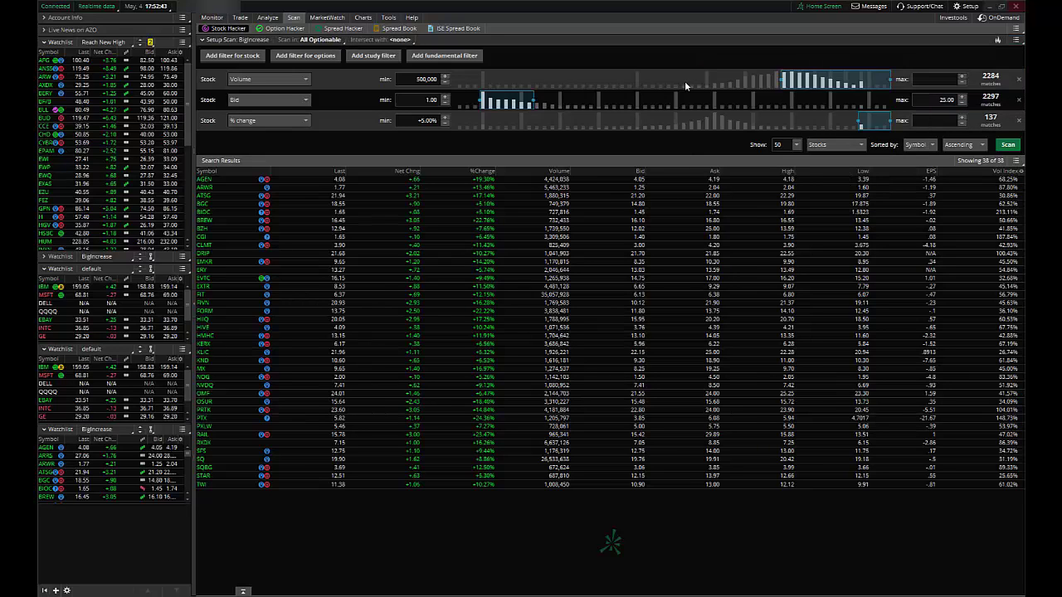
{"action": "left_click", "coordinate": [1009, 146]}
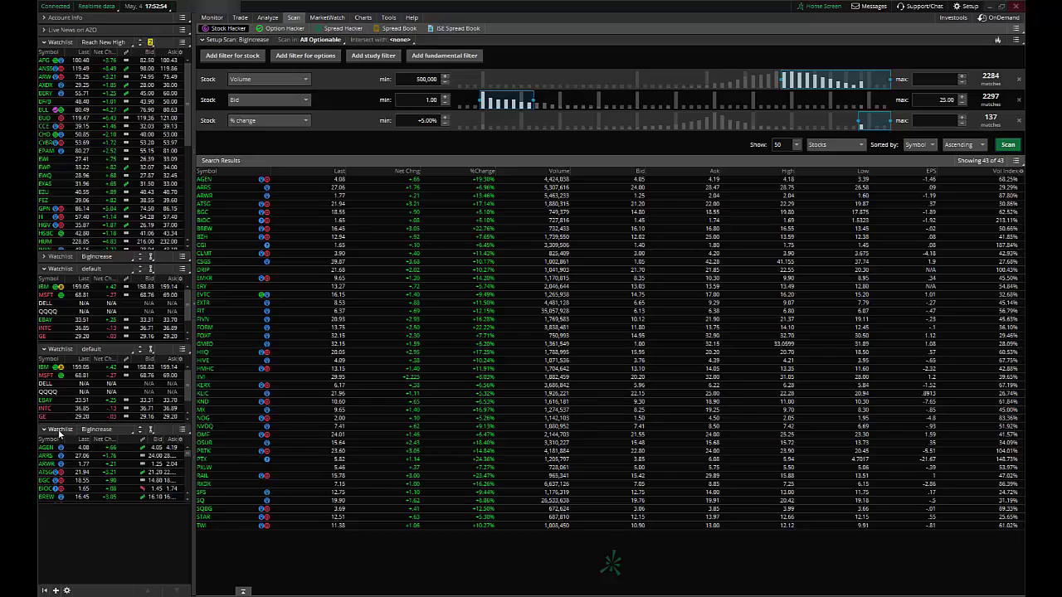
Step: Delete the bottom watchlist gadget and add a new Watchlist gadget in its place
{"action": "left_click", "coordinate": [181, 430]}
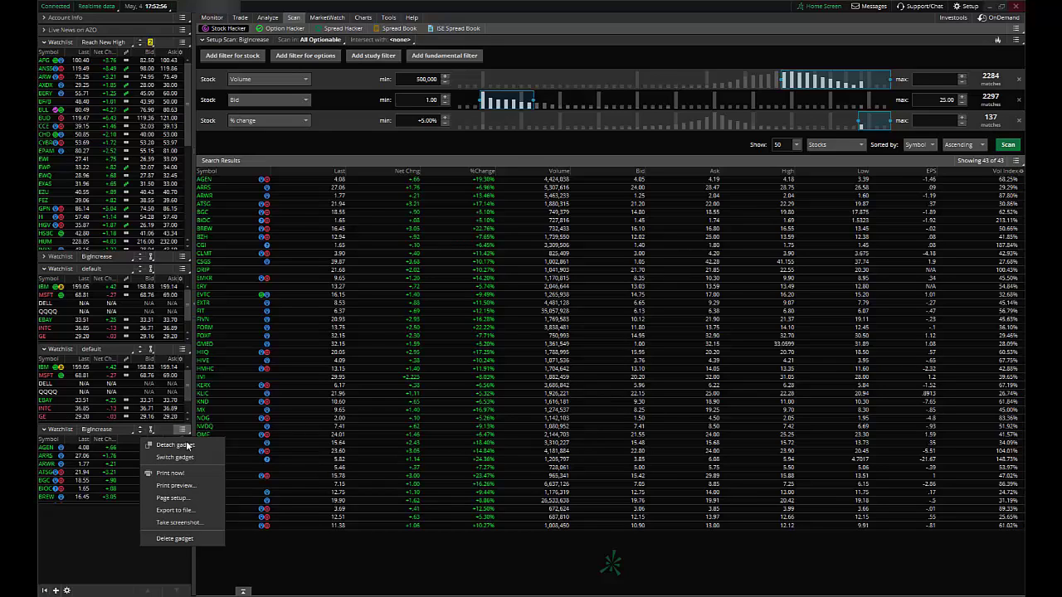
{"action": "left_click", "coordinate": [187, 538]}
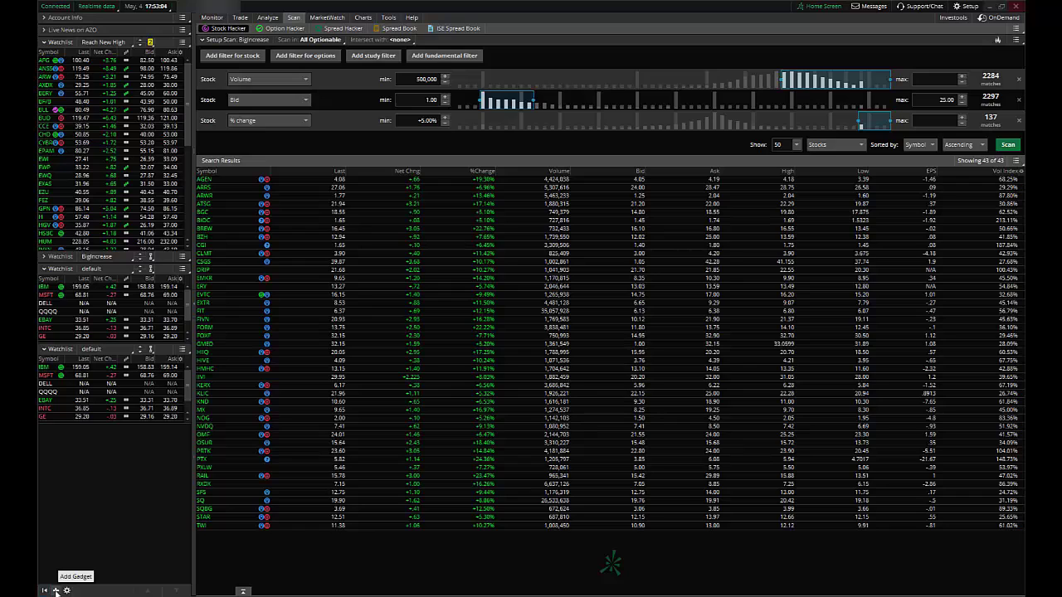
{"action": "left_click", "coordinate": [56, 590]}
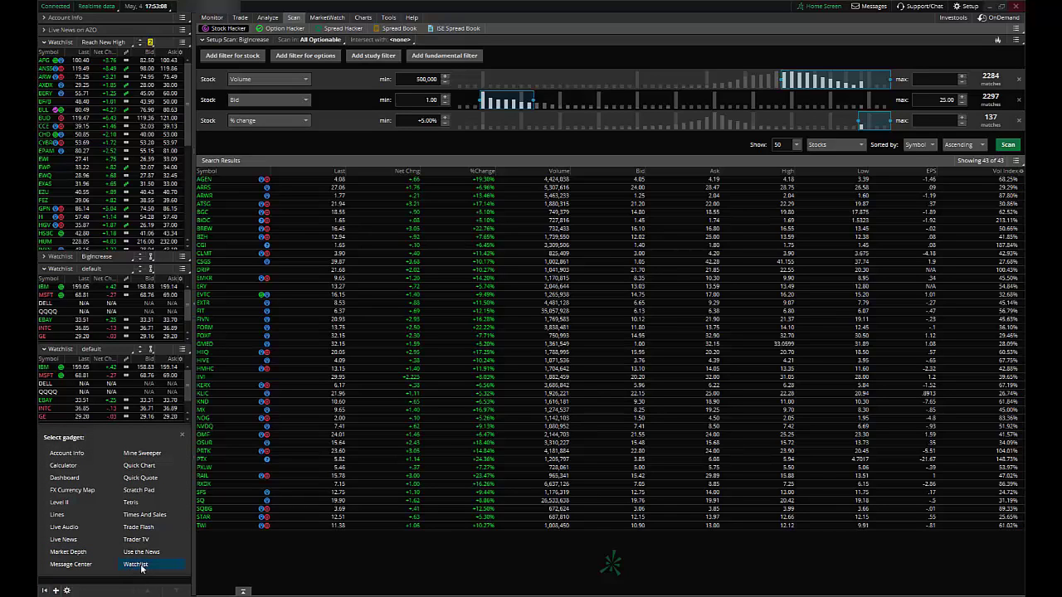
{"action": "left_click", "coordinate": [138, 565]}
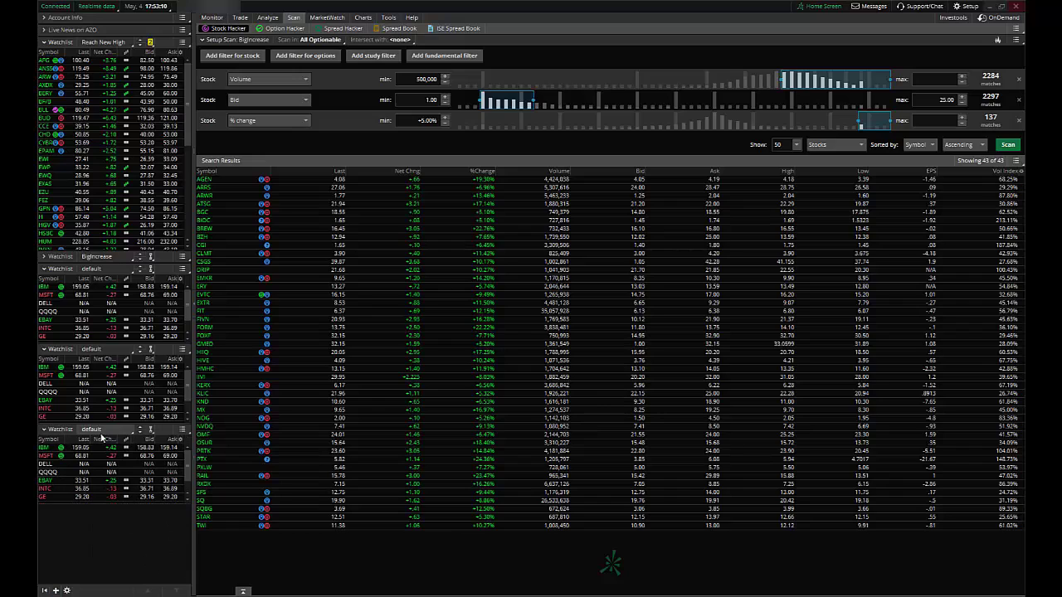
Step: Set the new watchlist to show the Personal > BigIncrease list
{"action": "left_click", "coordinate": [93, 430]}
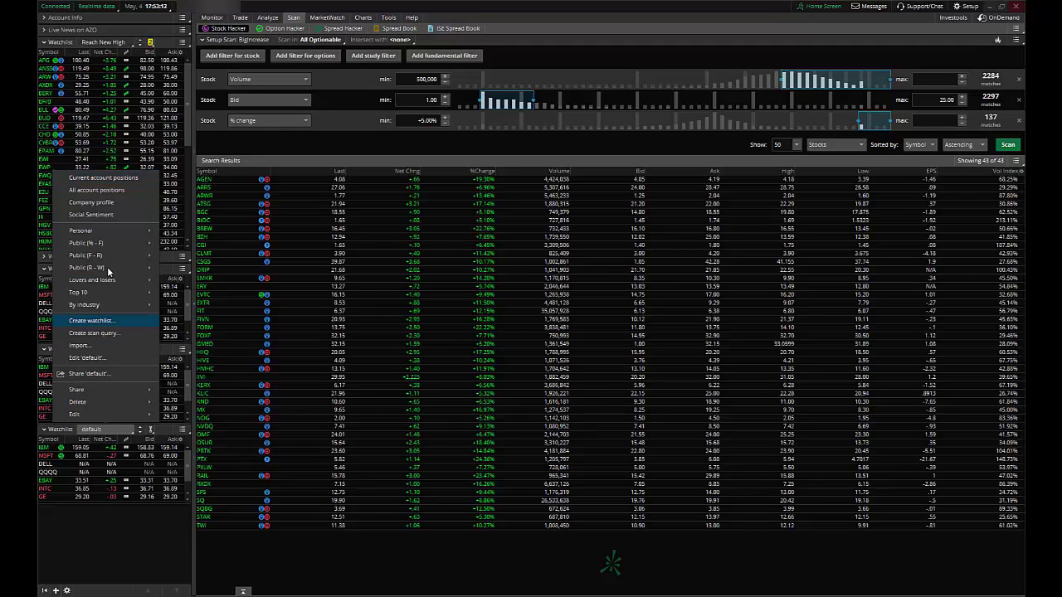
{"action": "mouse_move", "coordinate": [105, 233]}
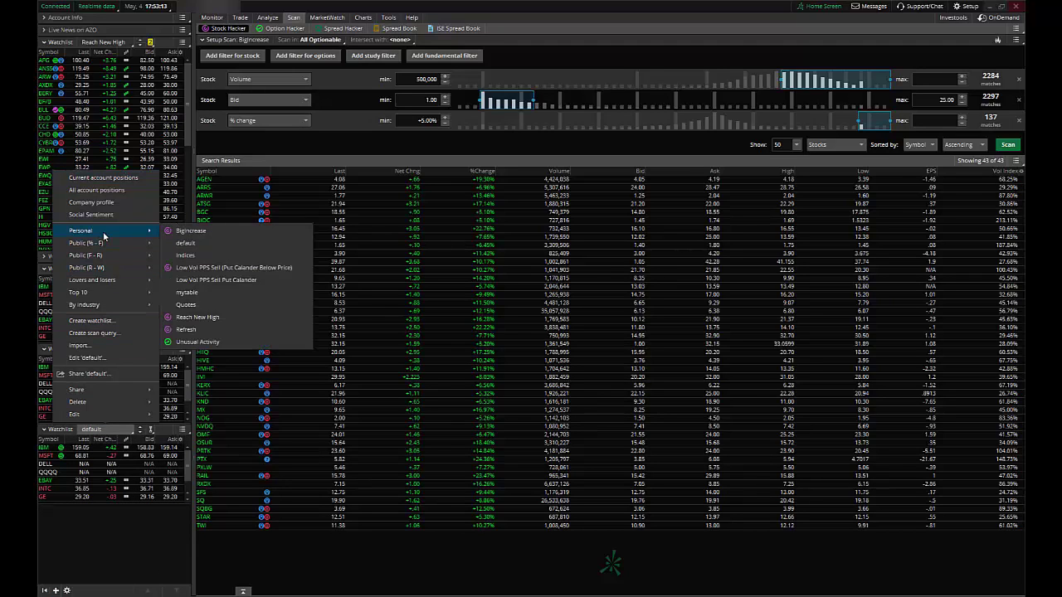
{"action": "left_click", "coordinate": [207, 233]}
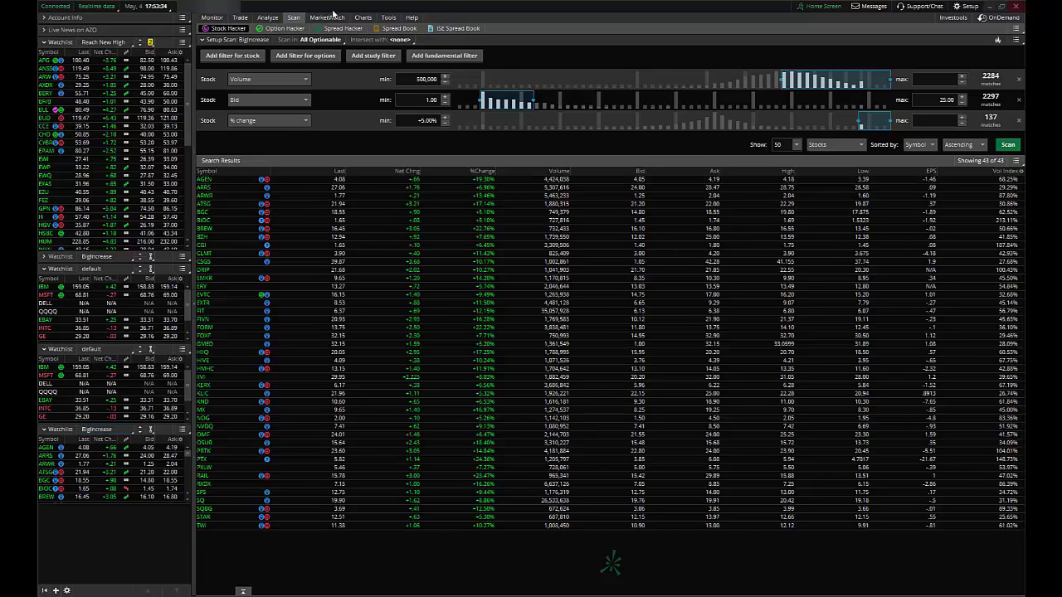
Step: Load a 1-year daily chart of AGEN on the Charts page
{"action": "left_click", "coordinate": [362, 17]}
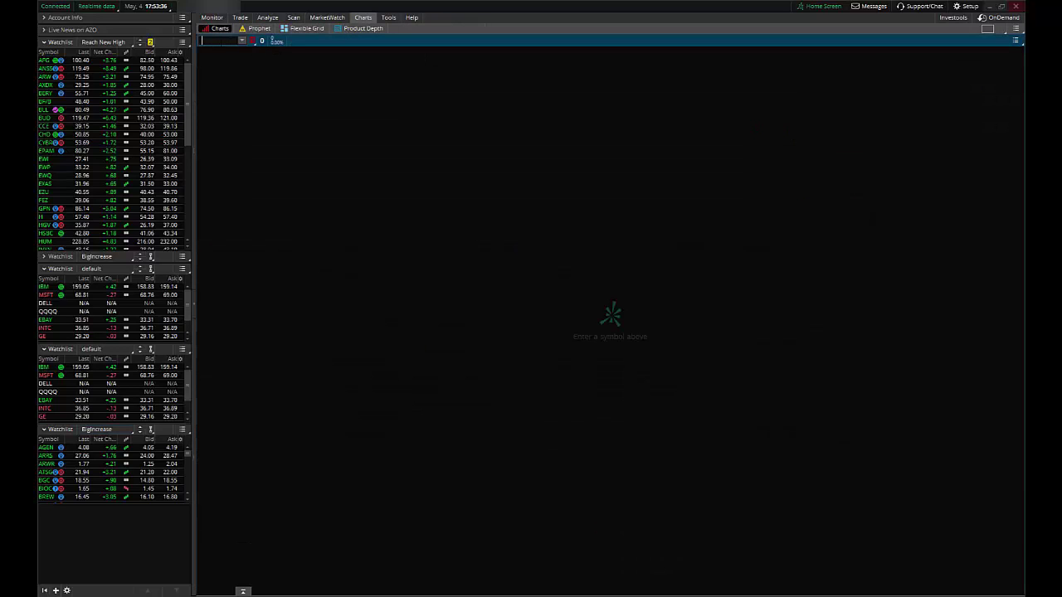
{"action": "type", "text": "AGEN"}
{"action": "key", "text": "Return"}
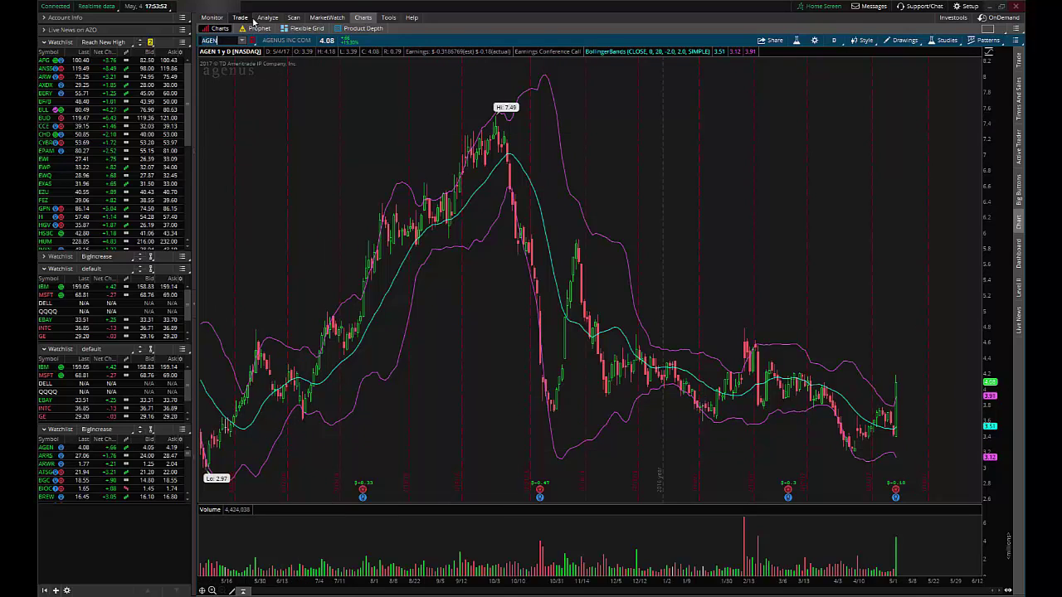
Step: Set both the Bigincrease watchlist and the chart to the red link group
{"action": "left_click", "coordinate": [296, 18]}
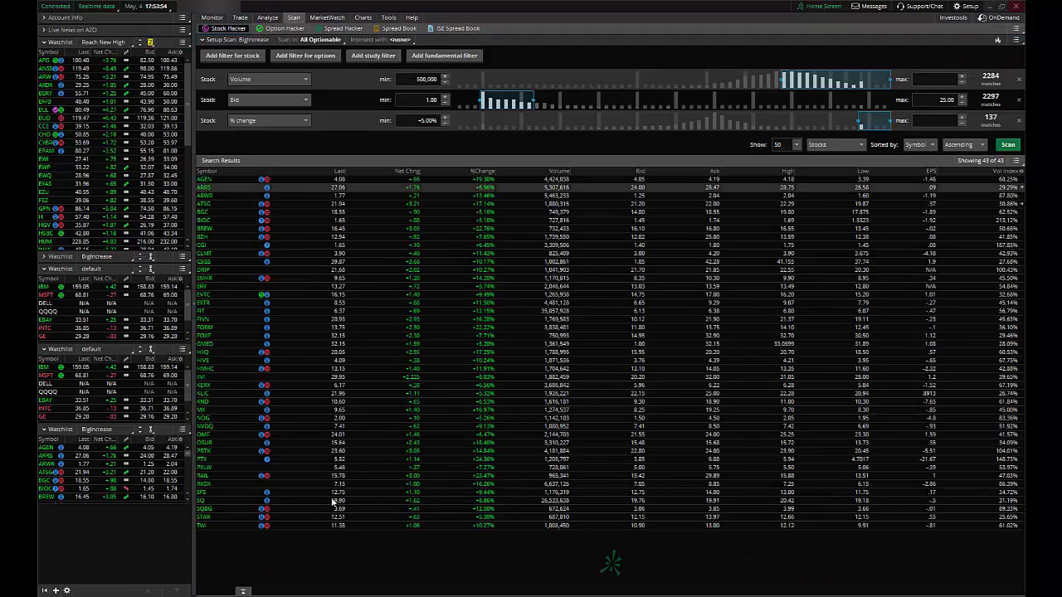
{"action": "left_click", "coordinate": [152, 432]}
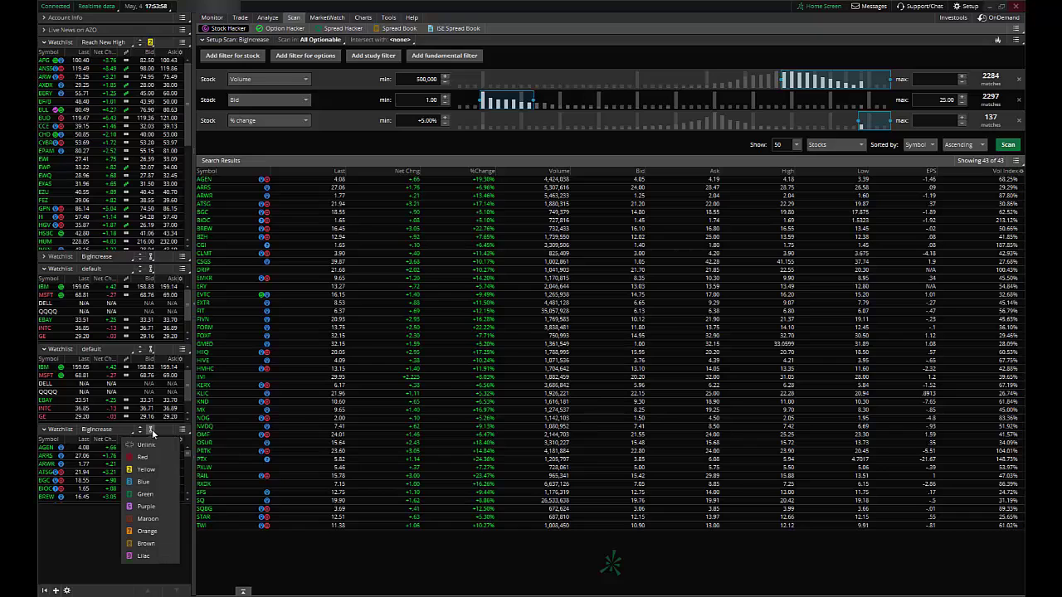
{"action": "left_click", "coordinate": [146, 460]}
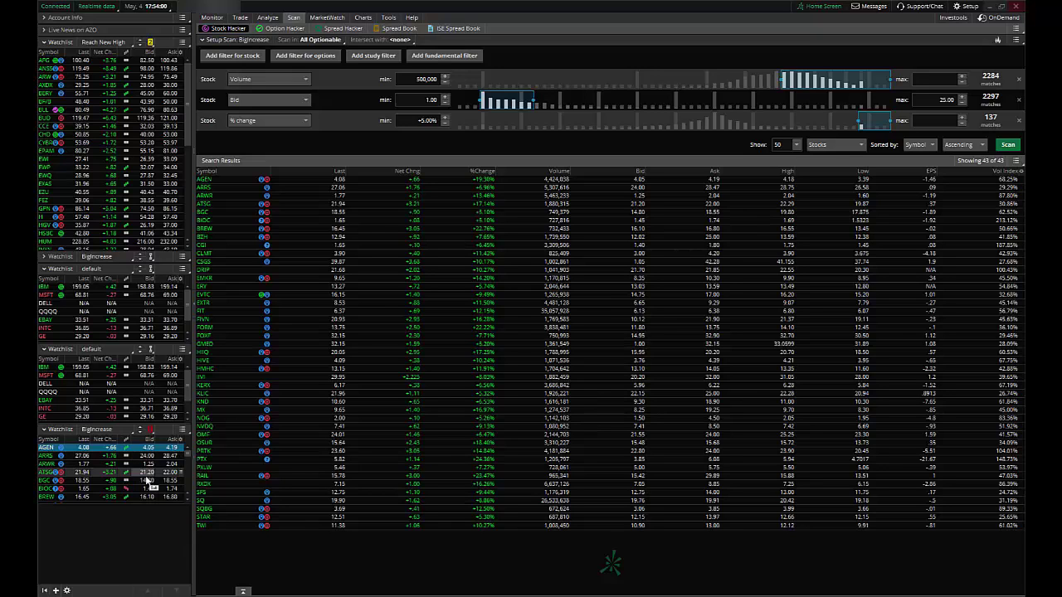
{"action": "left_click", "coordinate": [363, 18]}
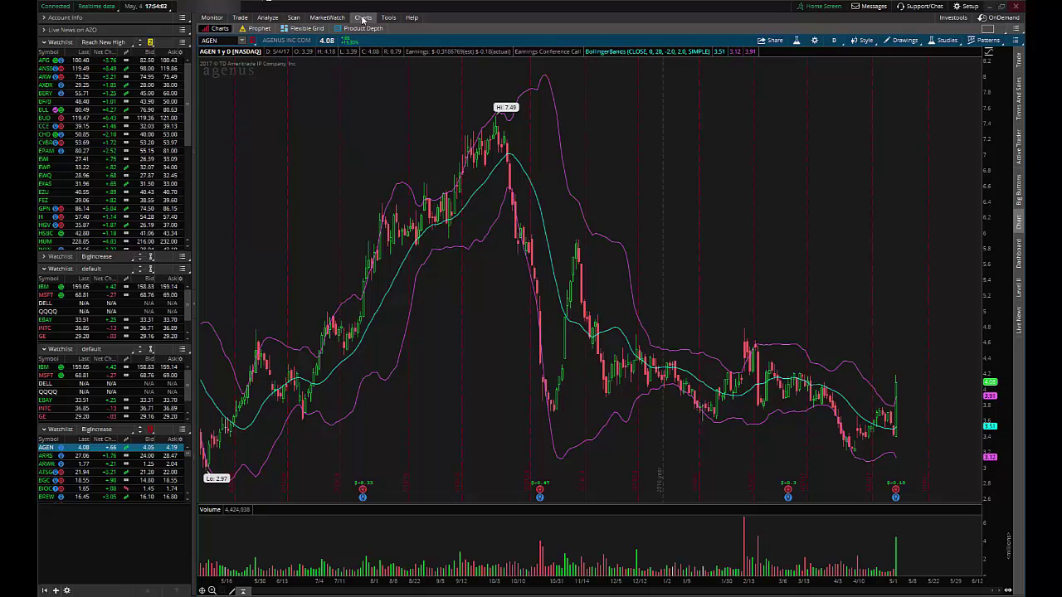
{"action": "left_click", "coordinate": [252, 42]}
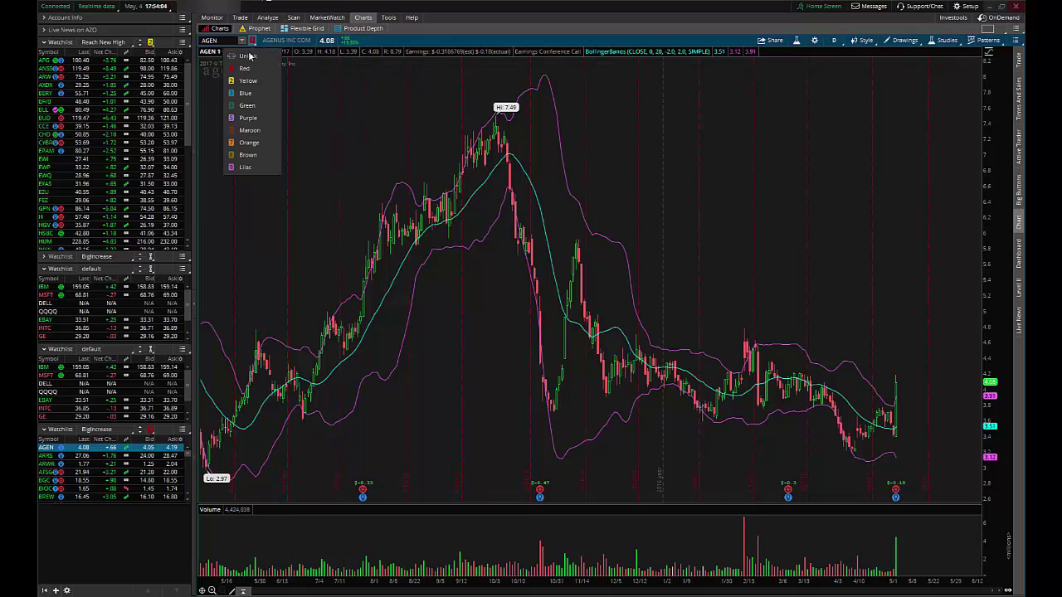
{"action": "left_click", "coordinate": [247, 71]}
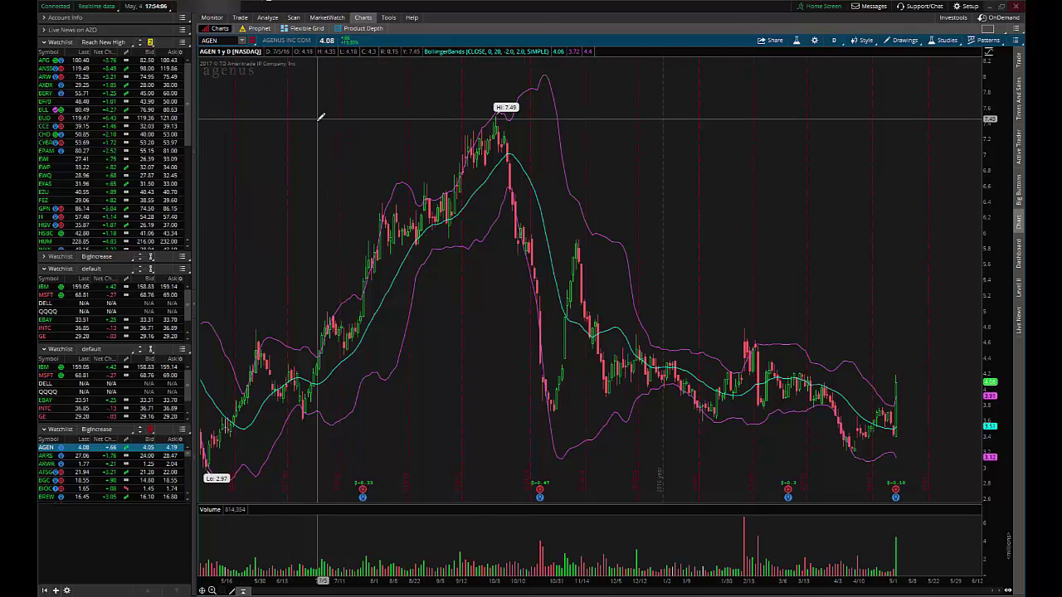
Step: Cycle the chart through ARWR, BGC and BIOC from the watchlist, ending on AGEN
{"action": "left_click", "coordinate": [47, 465]}
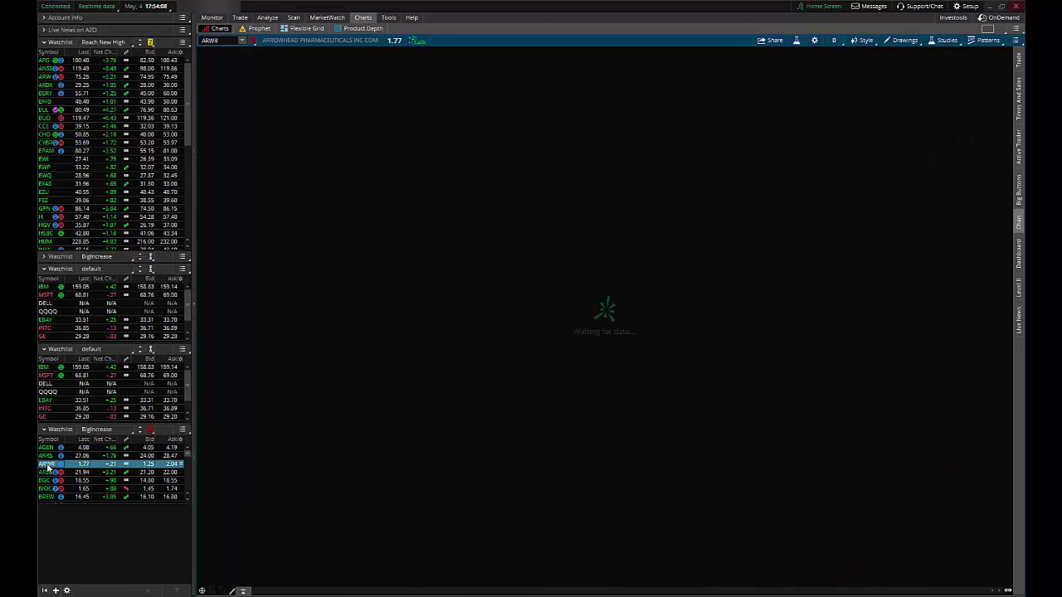
{"action": "left_click", "coordinate": [46, 481]}
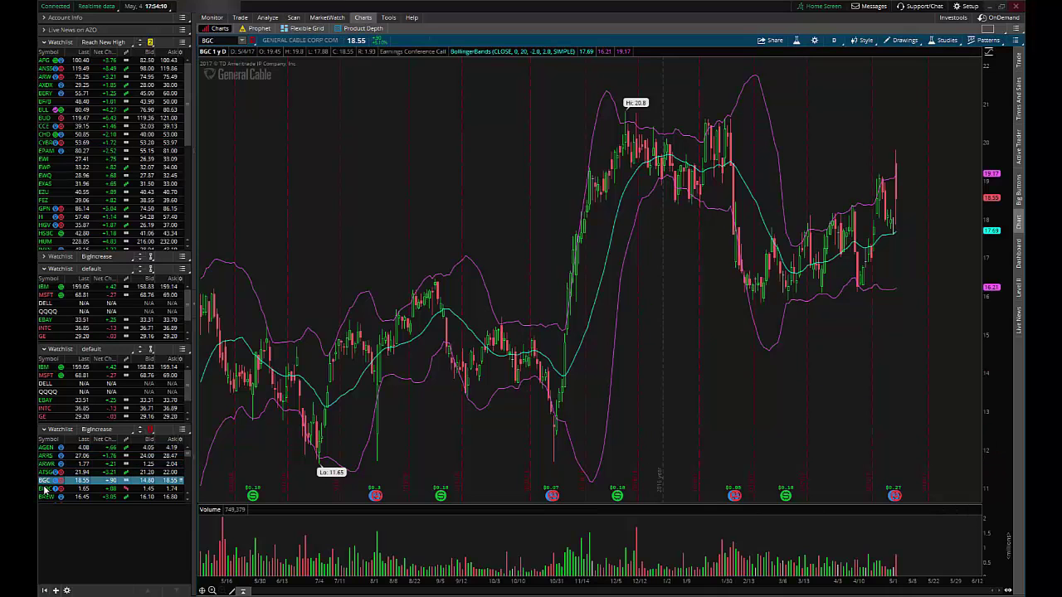
{"action": "left_click", "coordinate": [46, 490]}
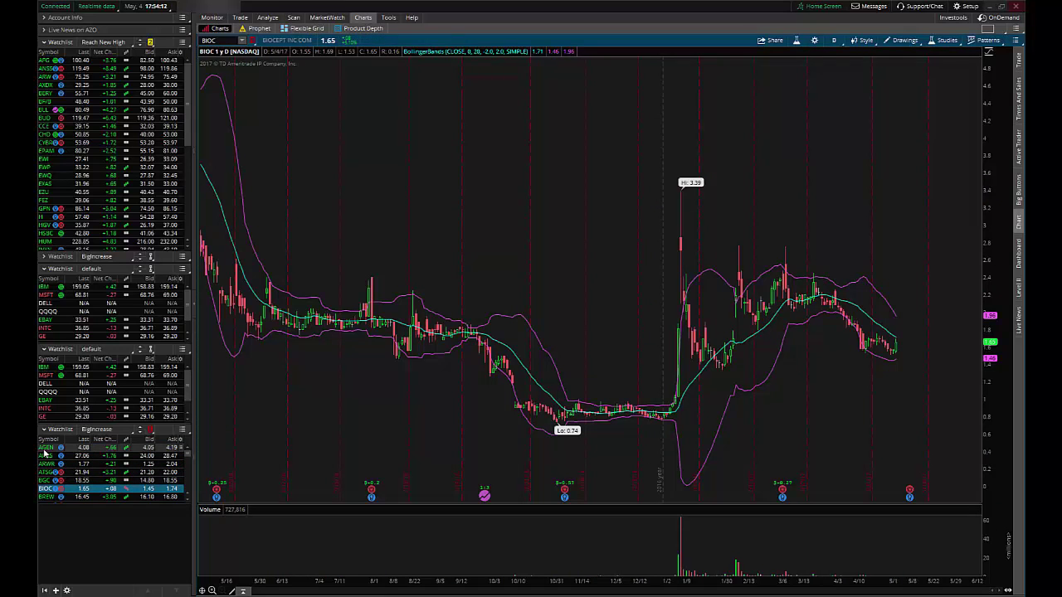
{"action": "left_click", "coordinate": [46, 449]}
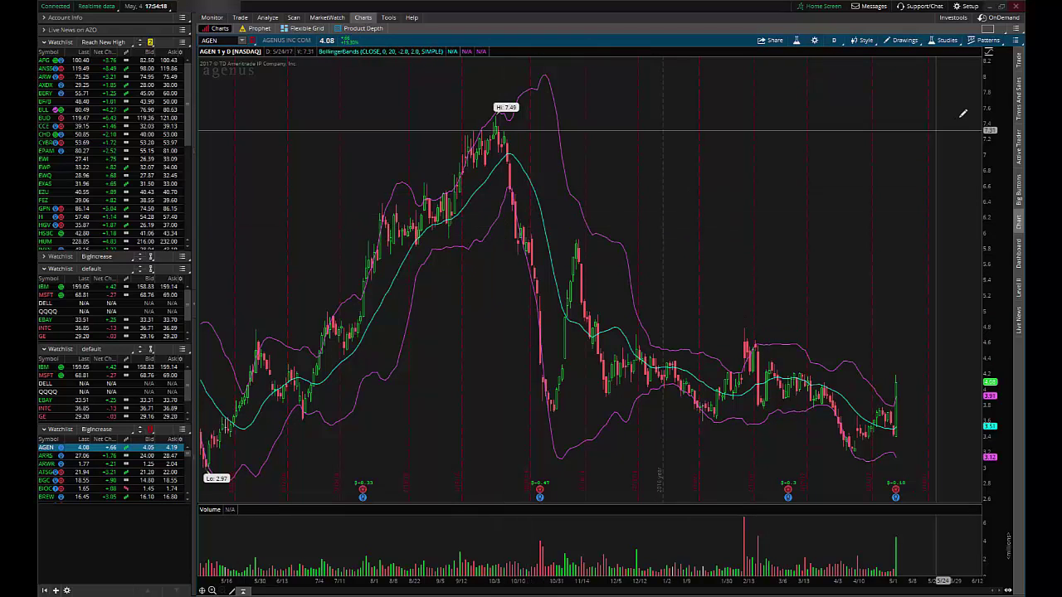
Step: Split the charts into two panels, link the right one yellow, and show BLL there
{"action": "left_click", "coordinate": [988, 30]}
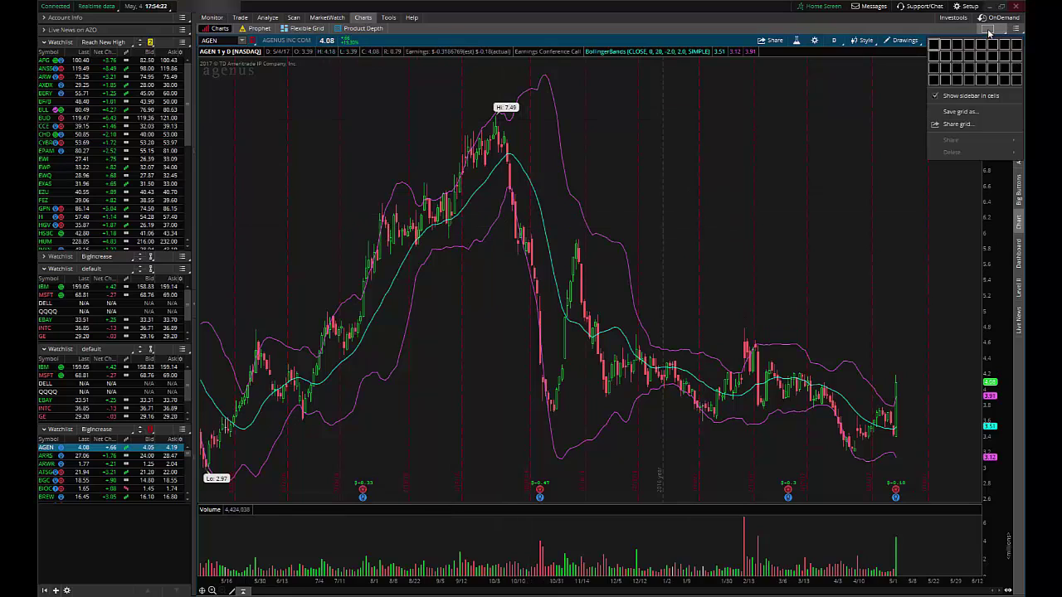
{"action": "left_click", "coordinate": [944, 49]}
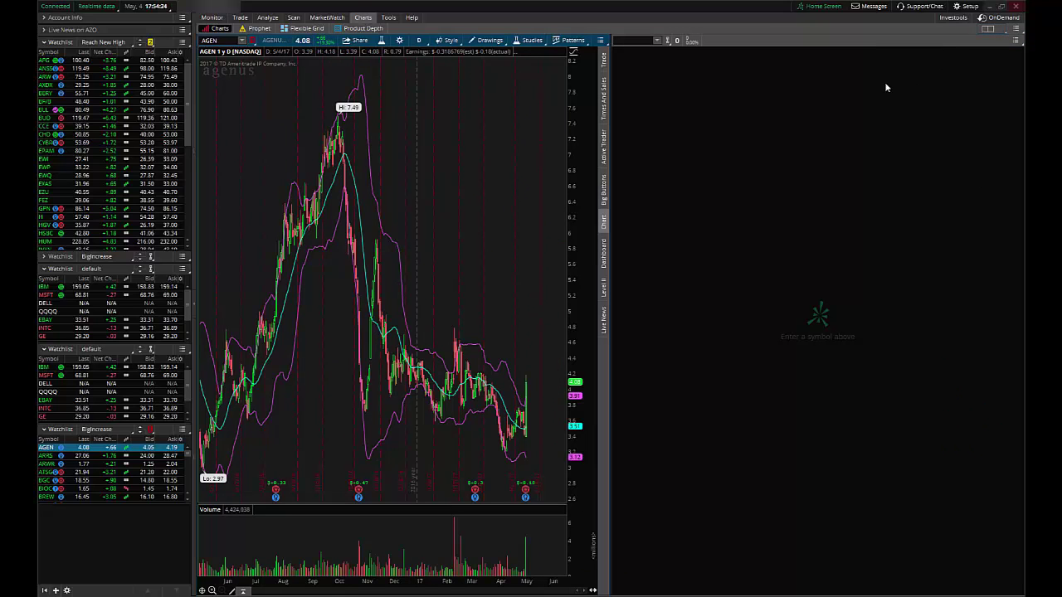
{"action": "left_click", "coordinate": [668, 39]}
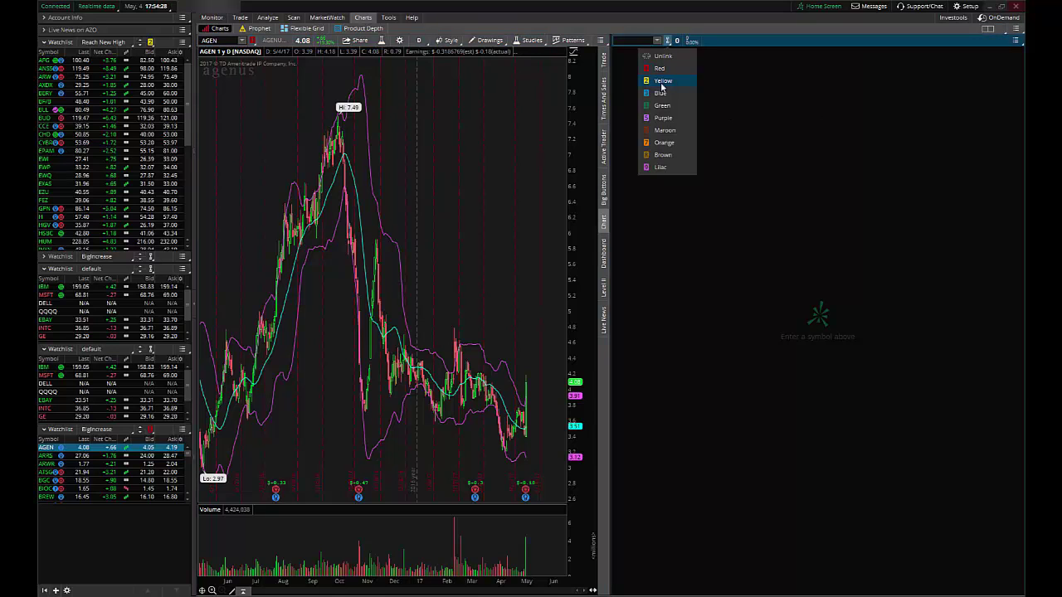
{"action": "left_click", "coordinate": [662, 82]}
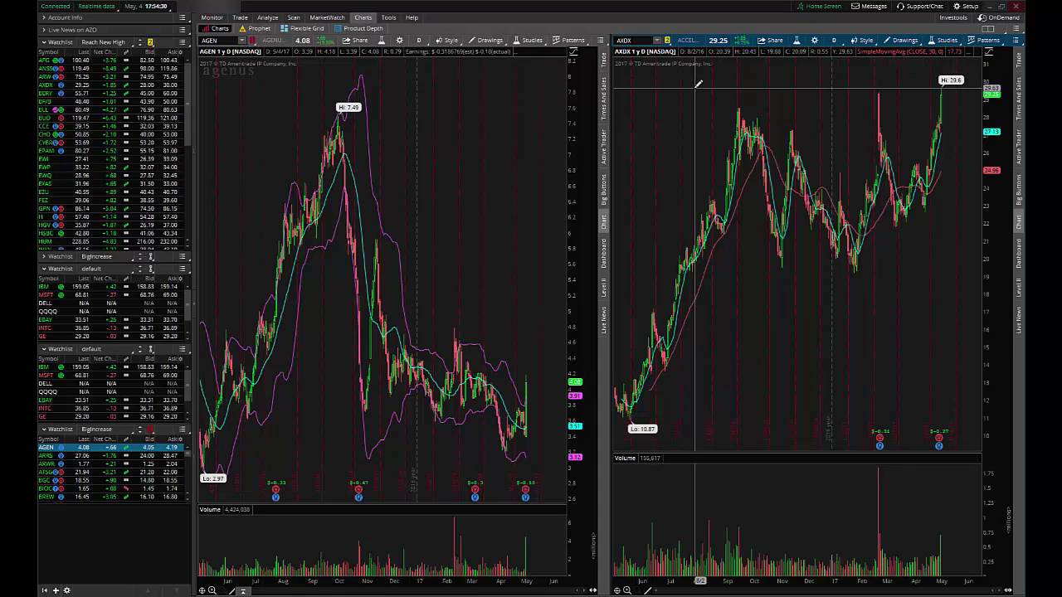
{"action": "left_click", "coordinate": [43, 109]}
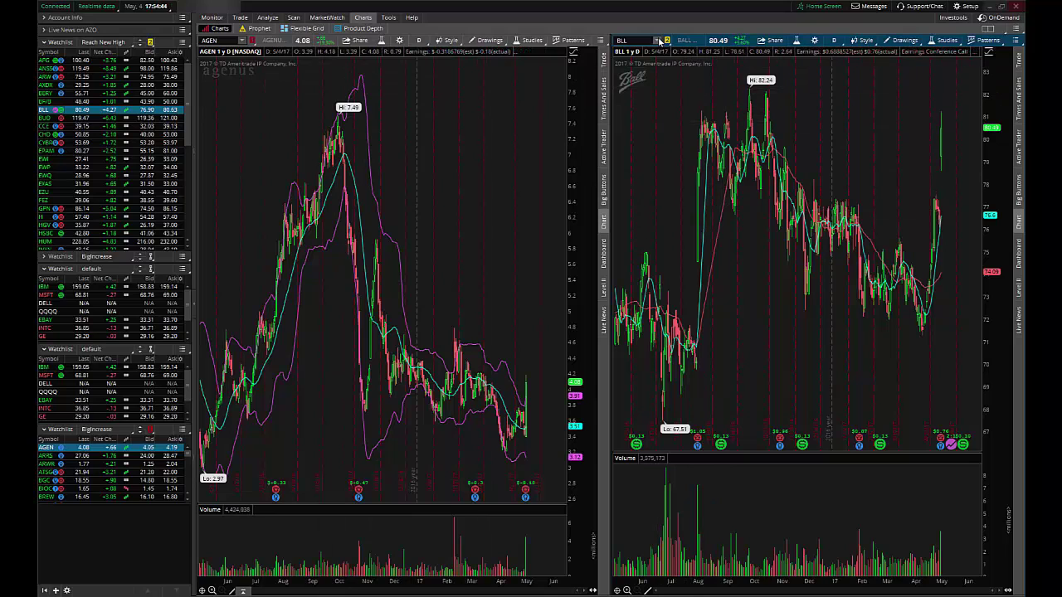
Step: Set the right chart's time frame to 3-year weekly
{"action": "left_click", "coordinate": [835, 41]}
{"action": "left_click", "coordinate": [818, 154]}
{"action": "left_click", "coordinate": [418, 39]}
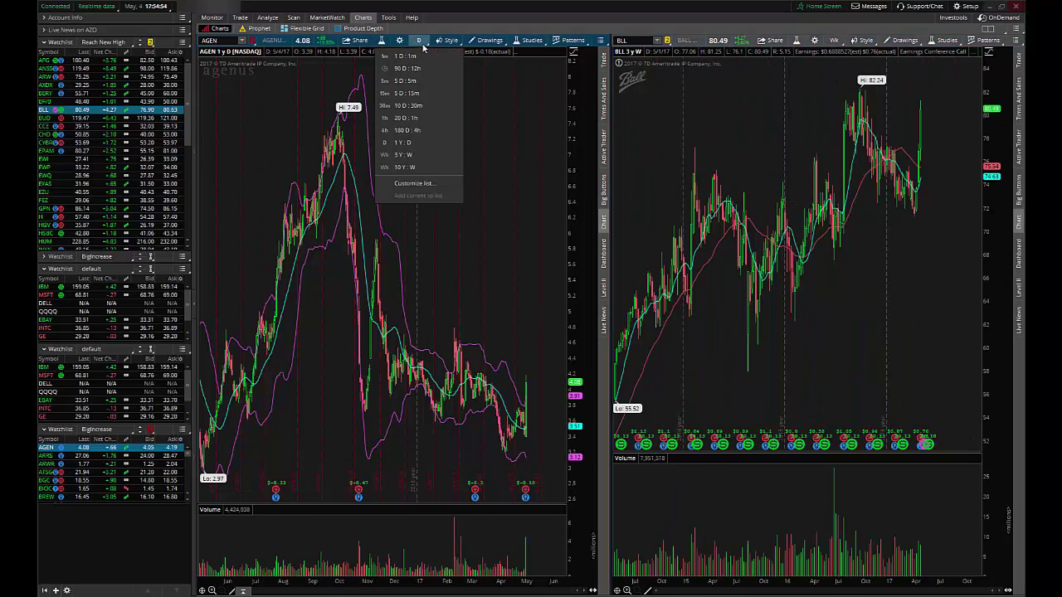
{"action": "key", "text": "Escape"}
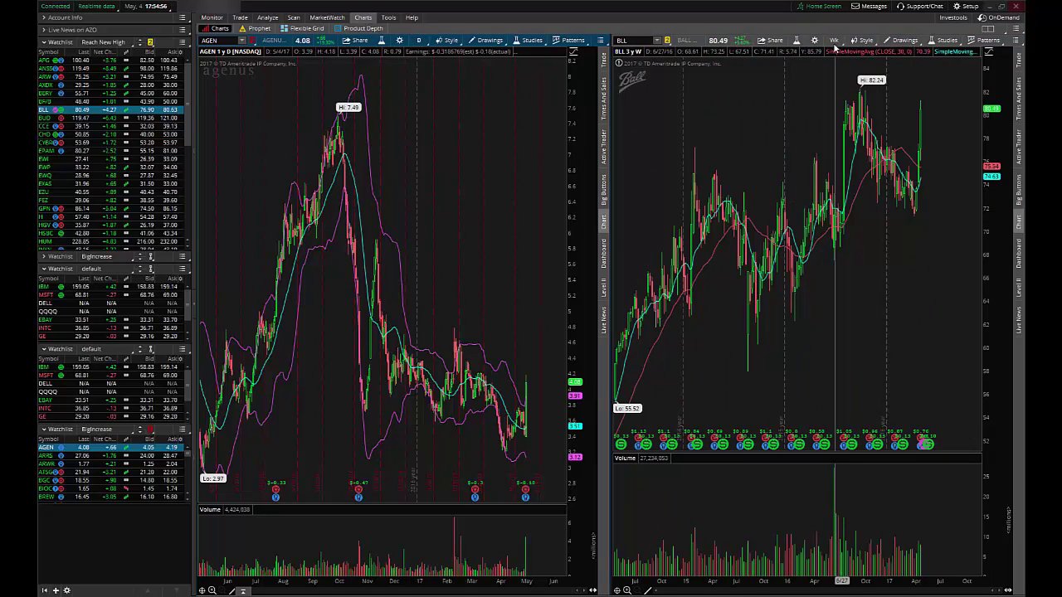
{"action": "left_click", "coordinate": [835, 41]}
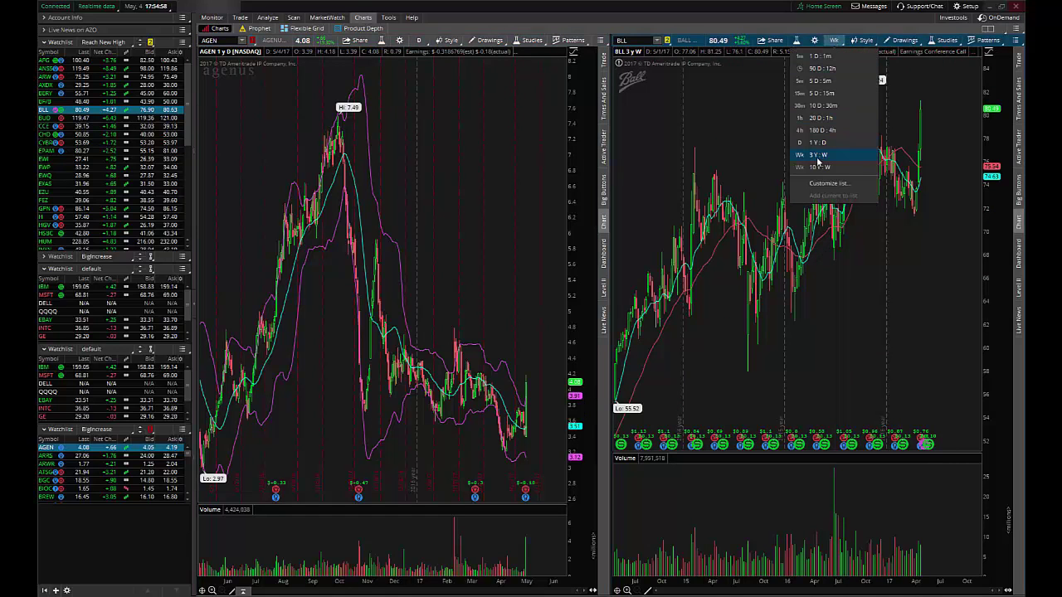
{"action": "left_click", "coordinate": [818, 157]}
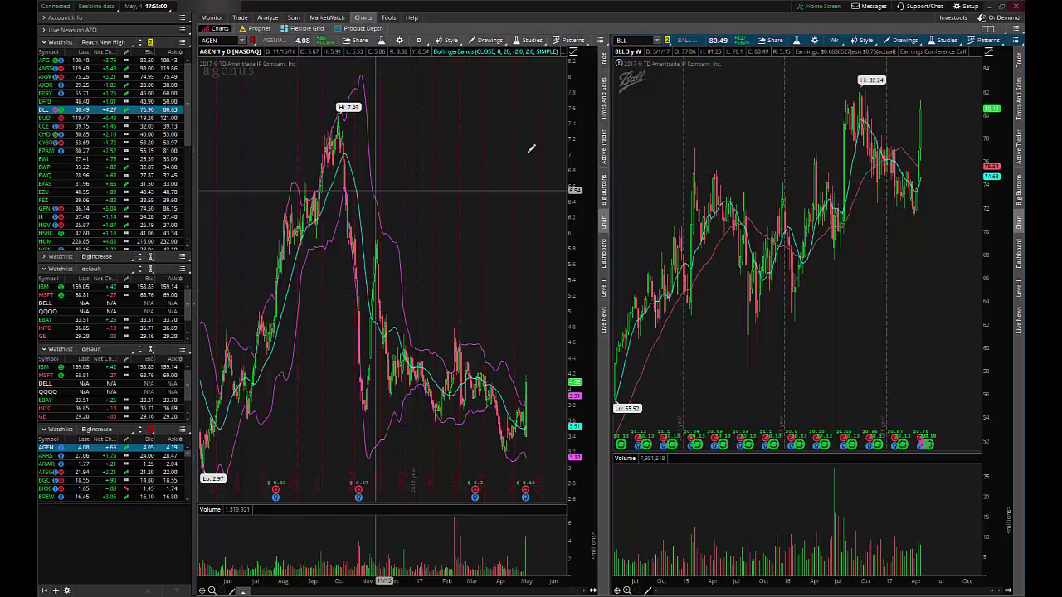
Step: Relink the right chart to red and show ARRS in both charts
{"action": "left_click", "coordinate": [667, 40]}
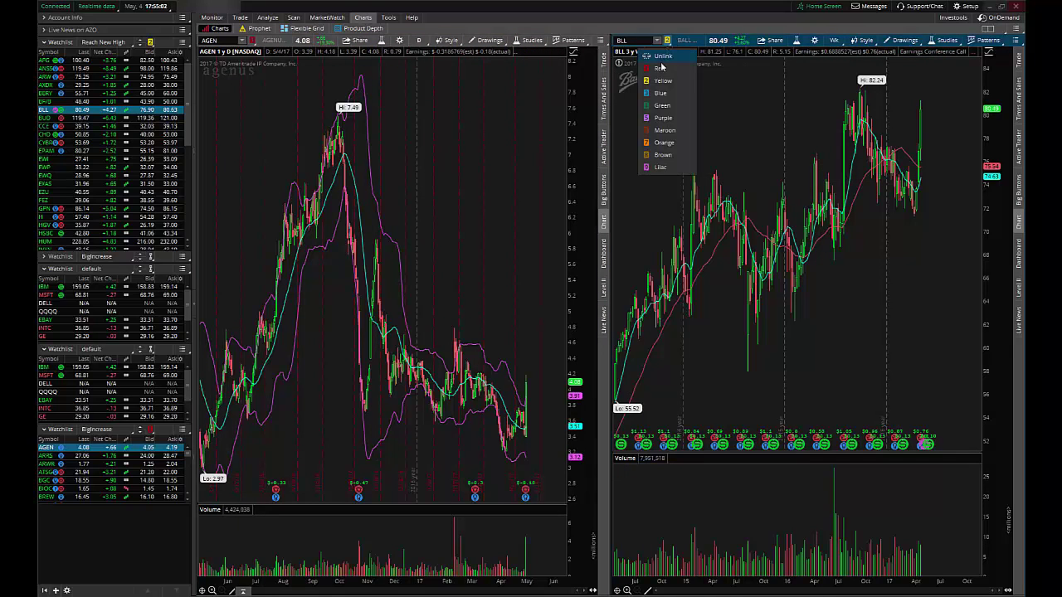
{"action": "left_click", "coordinate": [661, 68]}
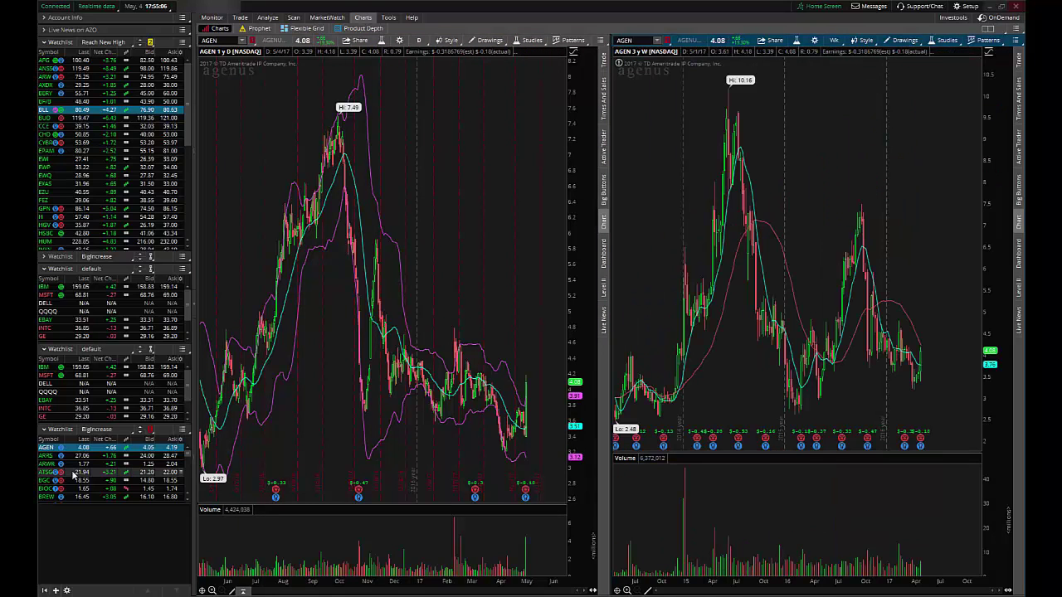
{"action": "left_click", "coordinate": [45, 457]}
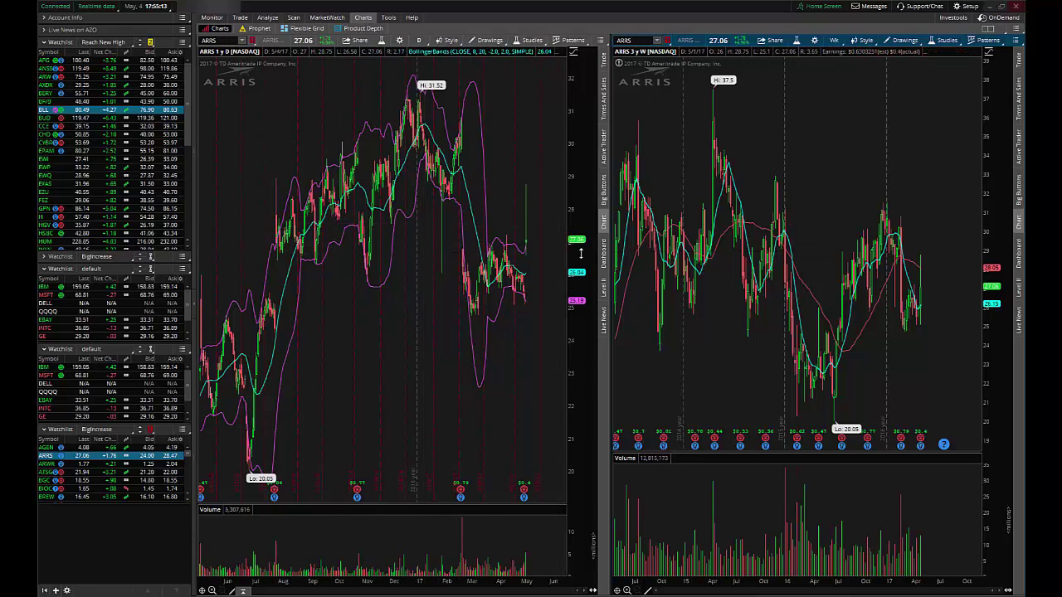
Step: In the stock scan, set the Bid minimum to 25 and clear its maximum
{"action": "left_click", "coordinate": [294, 18]}
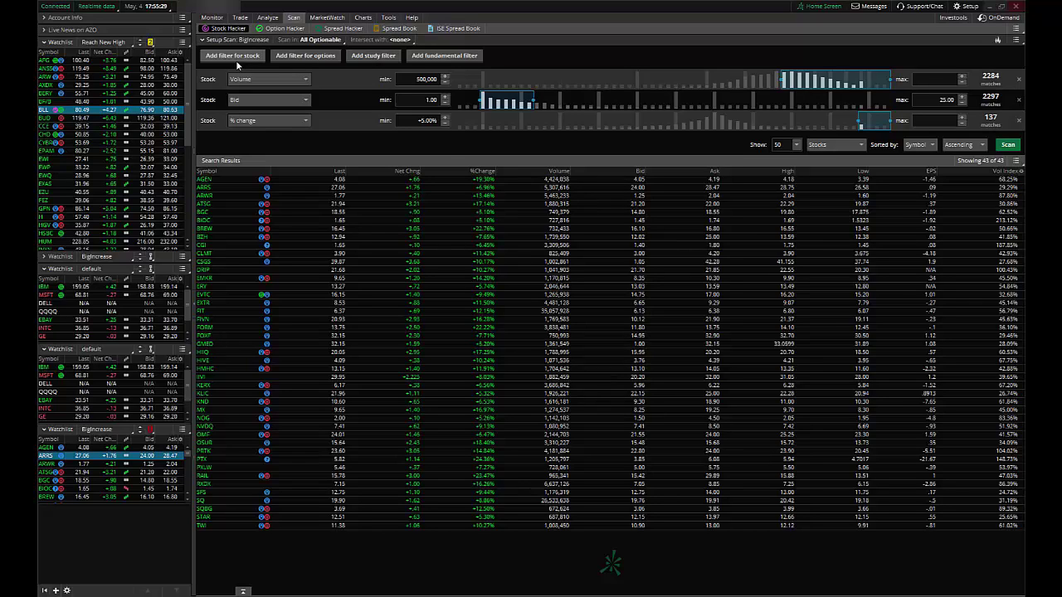
{"action": "double_click", "coordinate": [439, 100]}
{"action": "type", "text": "25"}
{"action": "key", "text": "Return"}
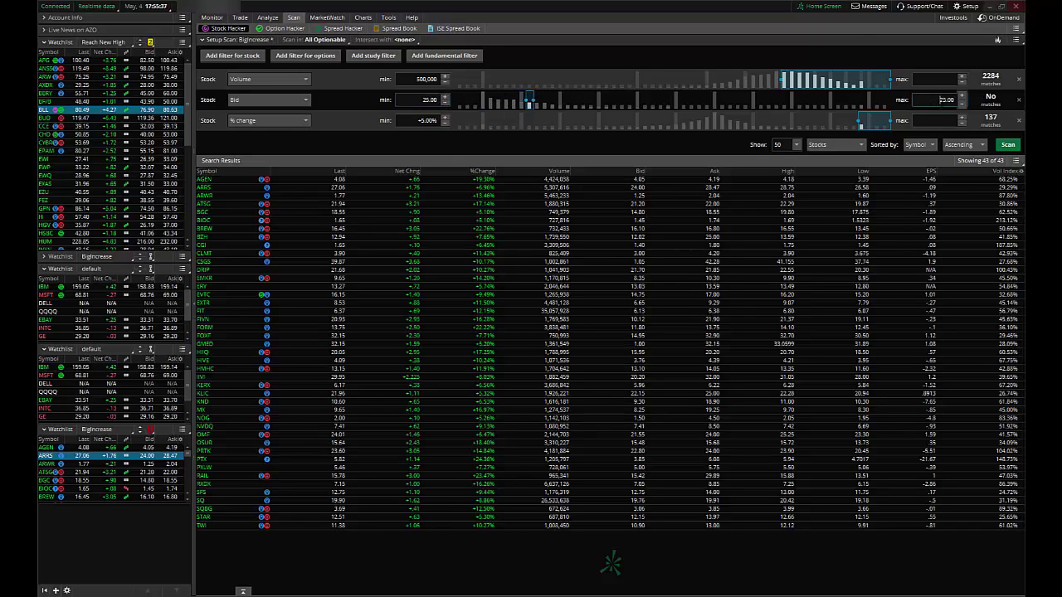
{"action": "double_click", "coordinate": [953, 100]}
{"action": "key", "text": "BackSpace"}
Step: Lower the % change minimum to 2
{"action": "double_click", "coordinate": [435, 121]}
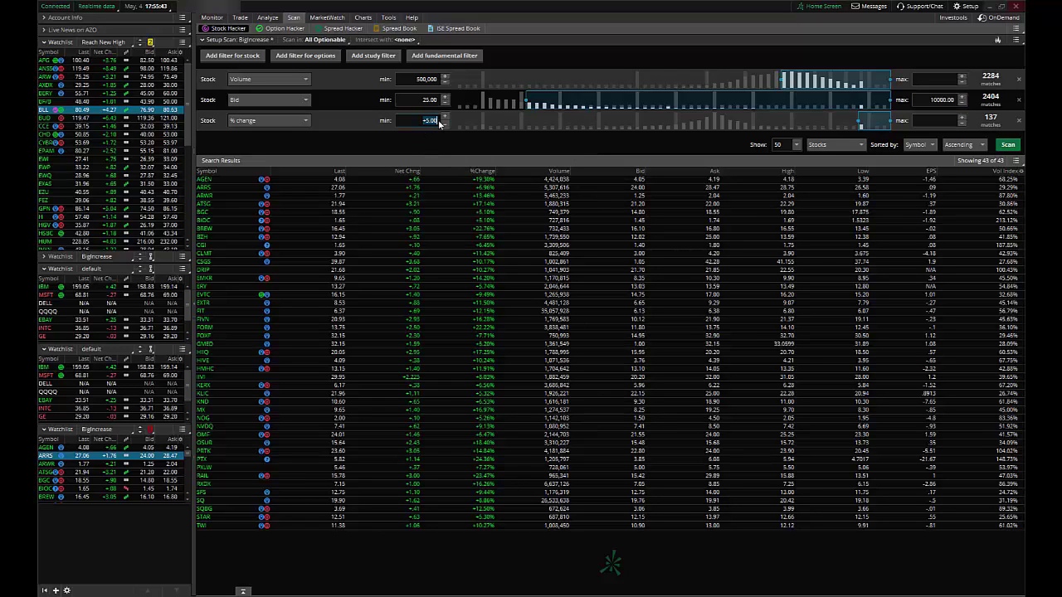
{"action": "type", "text": "2"}
{"action": "key", "text": "Return"}
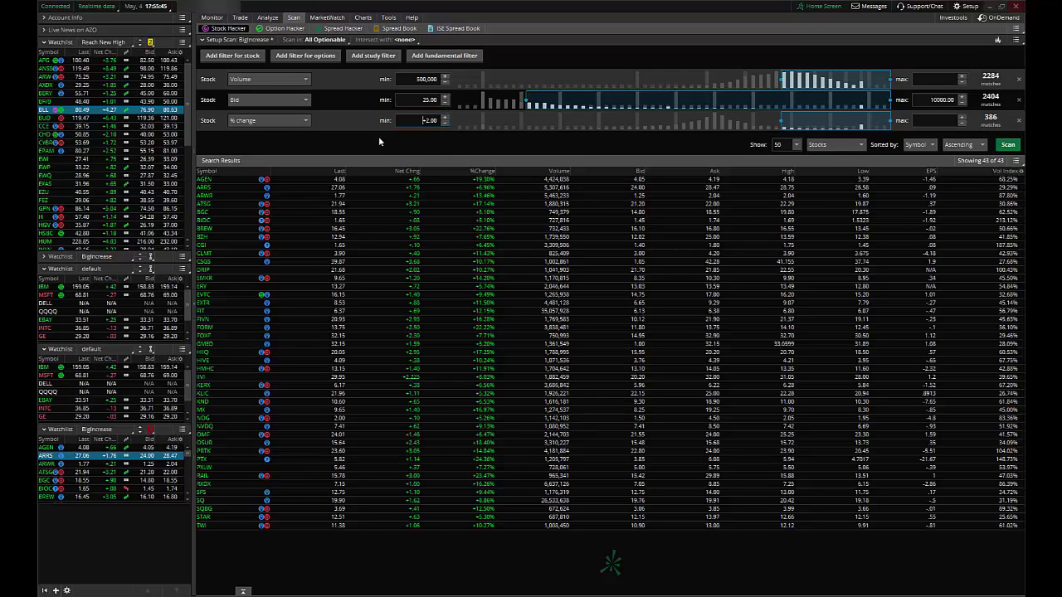
Step: Add a Price Performance > Near_High_Lows study filter: within 2.0% of the 45-period high
{"action": "left_click", "coordinate": [373, 55]}
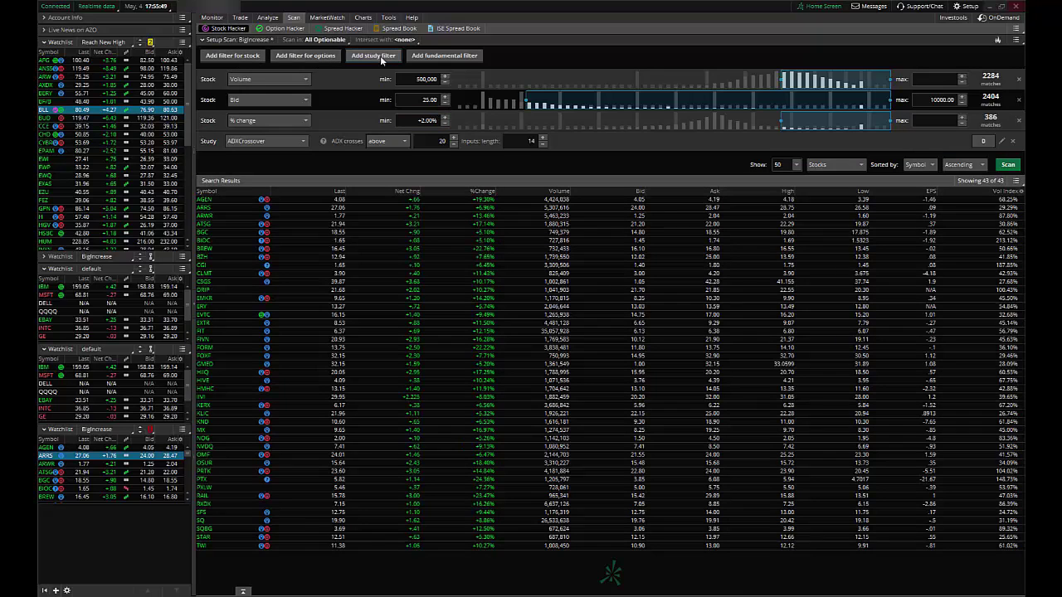
{"action": "left_click", "coordinate": [304, 141]}
{"action": "mouse_move", "coordinate": [265, 211]}
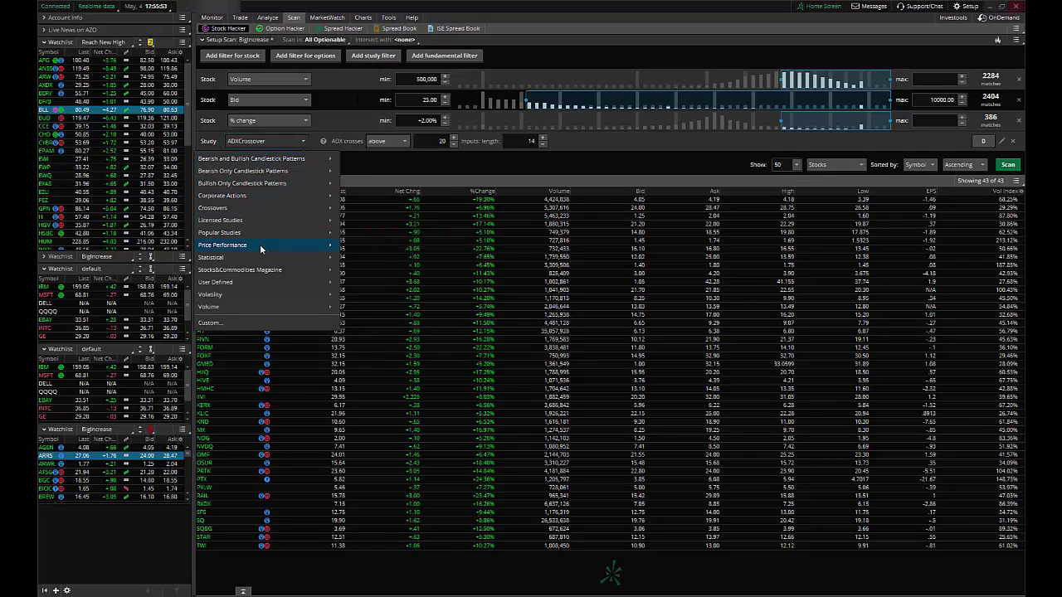
{"action": "mouse_move", "coordinate": [306, 244]}
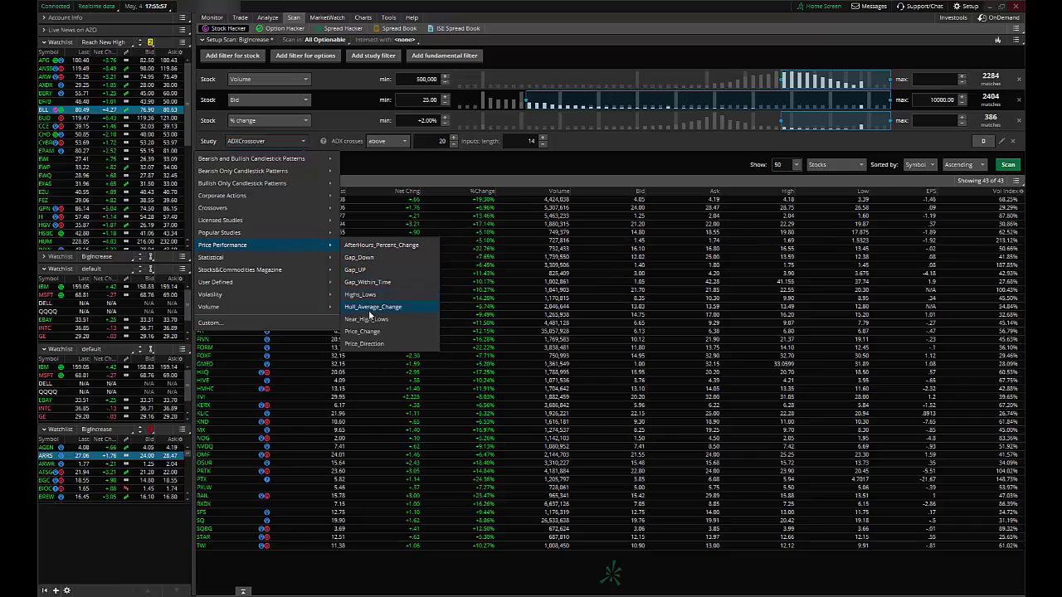
{"action": "left_click", "coordinate": [369, 319]}
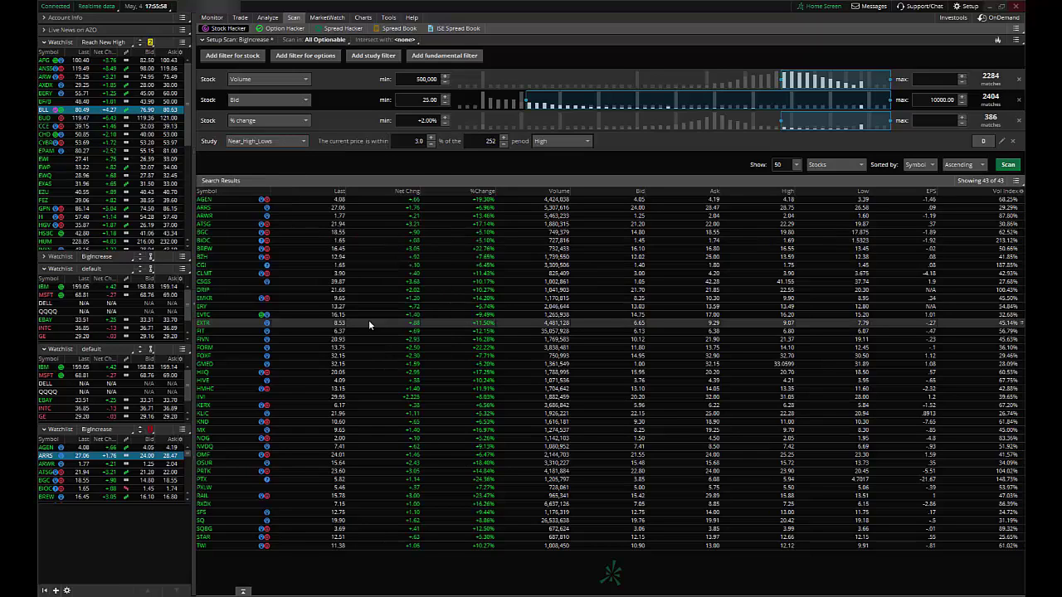
{"action": "left_click", "coordinate": [419, 141]}
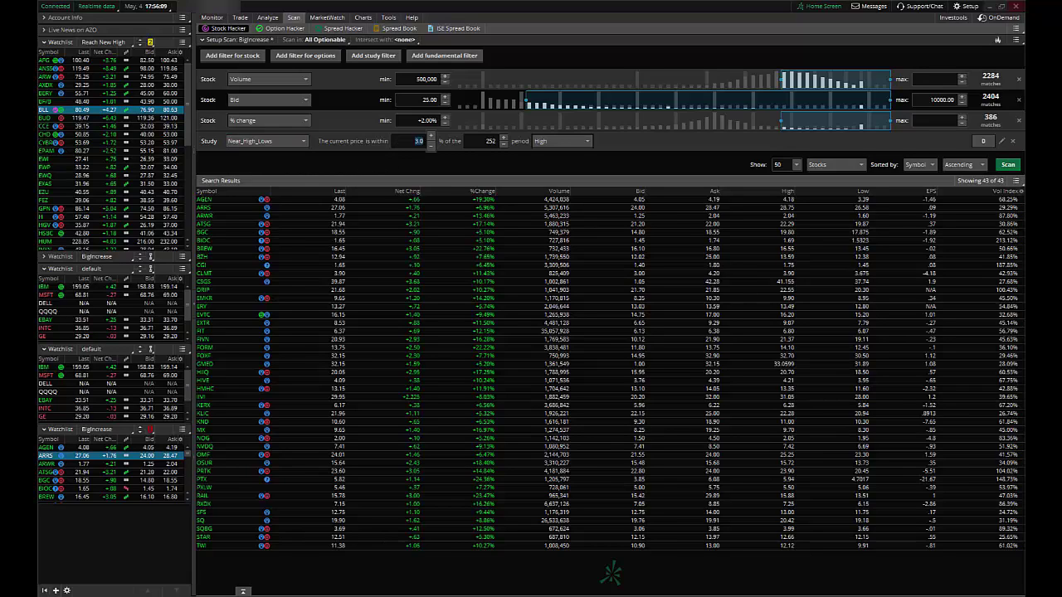
{"action": "type", "text": "2"}
{"action": "left_click", "coordinate": [463, 141]}
{"action": "left_click", "coordinate": [490, 141]}
{"action": "type", "text": "45"}
Step: Restore Volume minimum to 500,000, adjust % change, and rerun the scan for 49 stocks
{"action": "left_click", "coordinate": [445, 83]}
{"action": "left_click", "coordinate": [445, 124]}
{"action": "left_click", "coordinate": [1007, 164]}
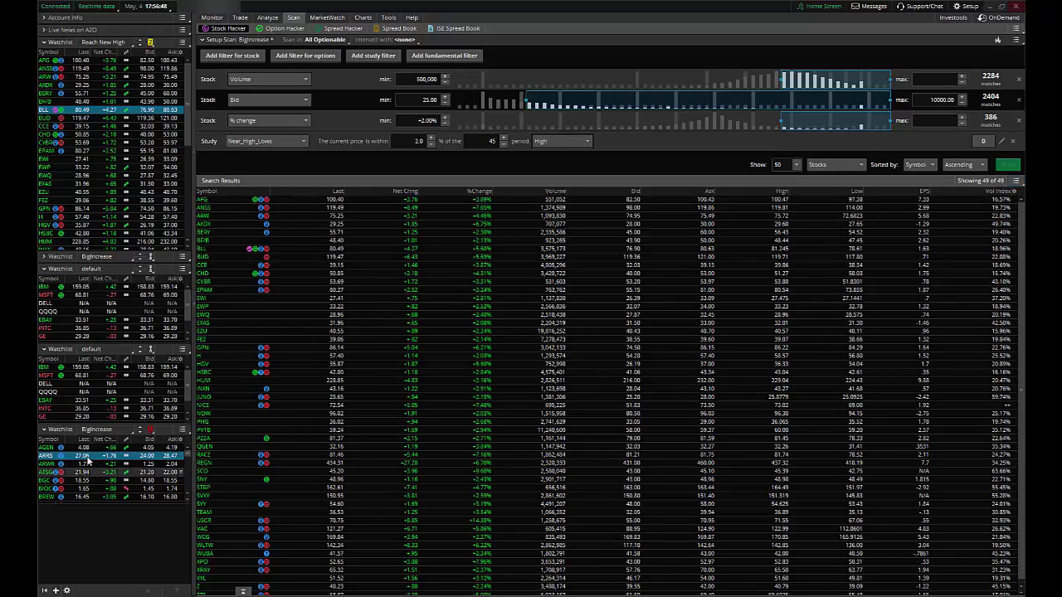
Step: Show the Personal > Reach New High list in the bottom watchlist
{"action": "left_click", "coordinate": [96, 431]}
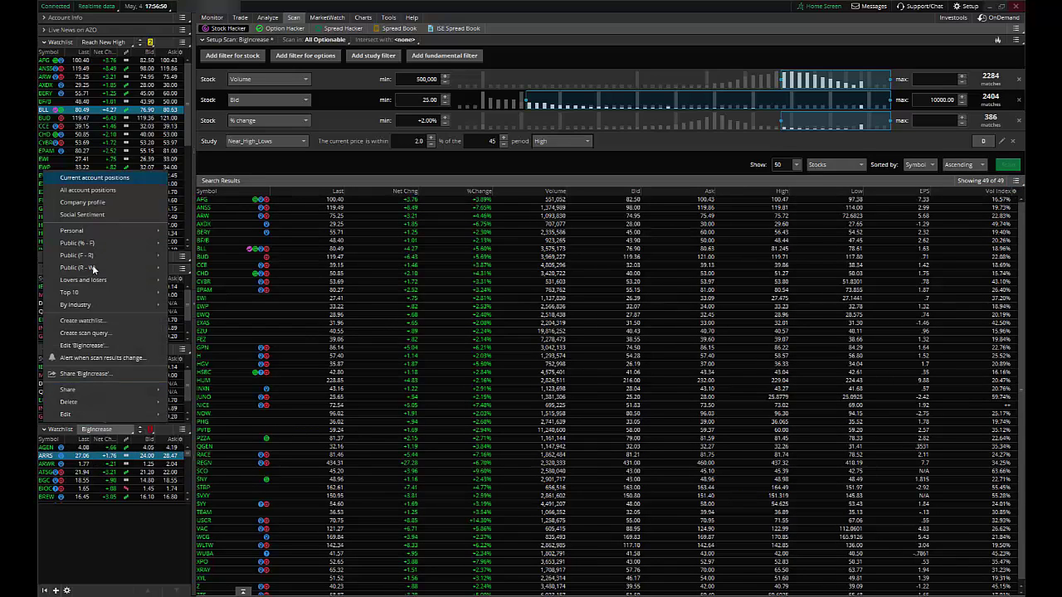
{"action": "mouse_move", "coordinate": [100, 231]}
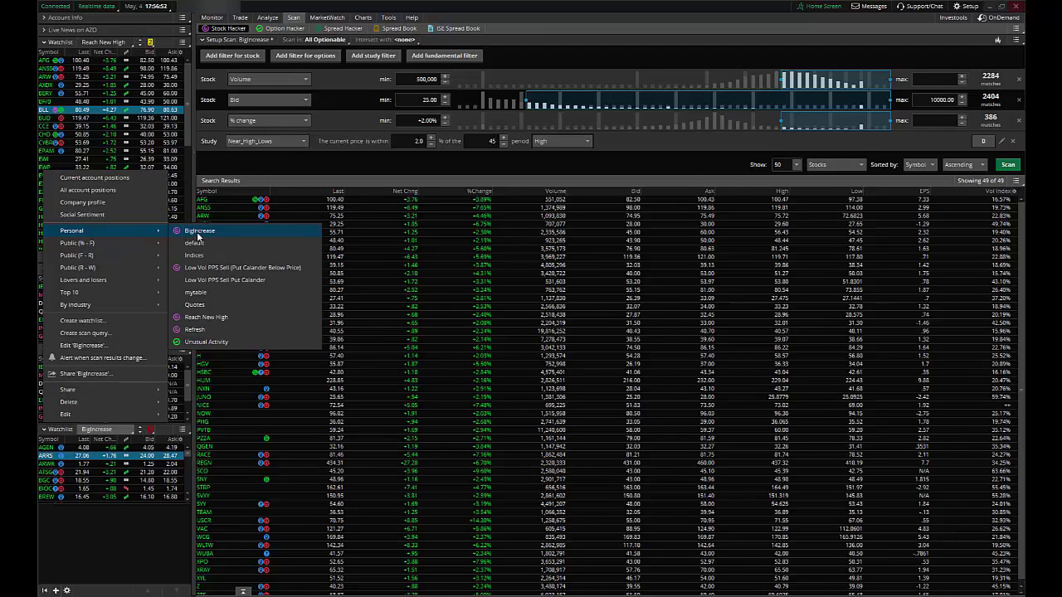
{"action": "left_click", "coordinate": [217, 317]}
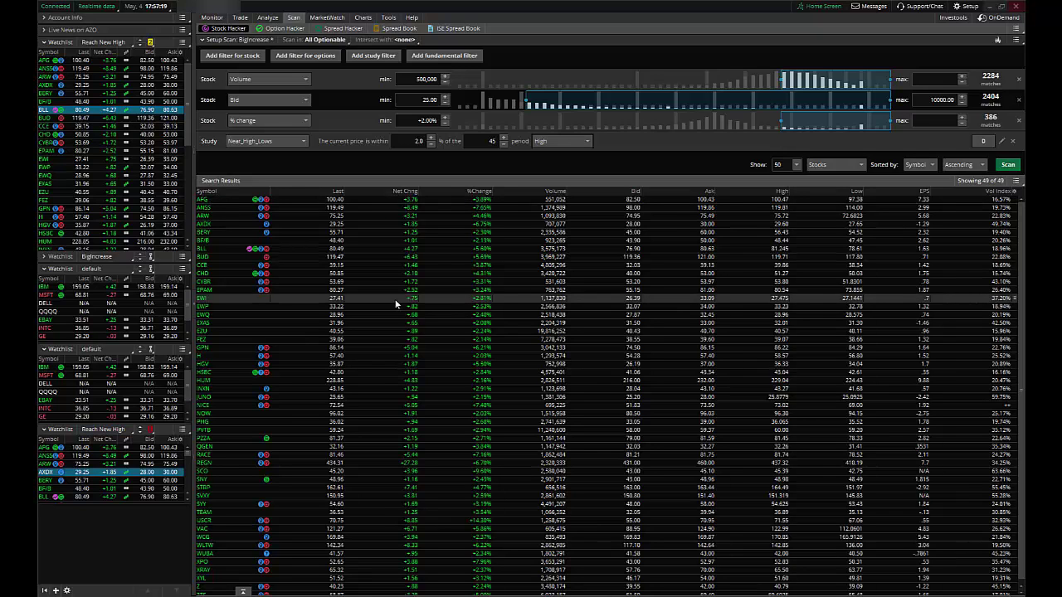
Step: On the linked charts, review ARW, BERY, AFG and finally AXDX from the watchlist
{"action": "left_click", "coordinate": [365, 18]}
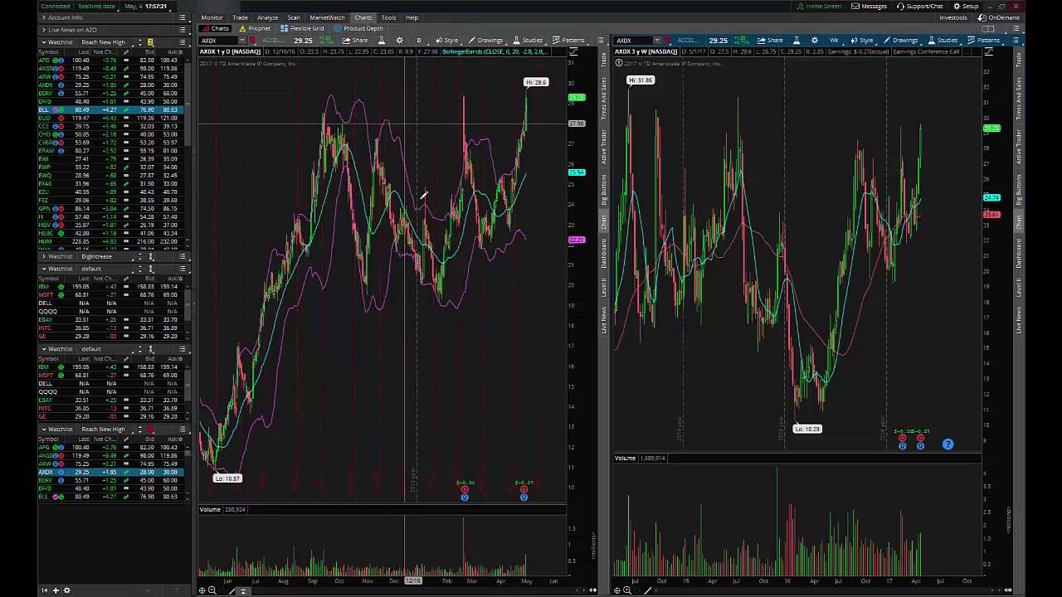
{"action": "left_click", "coordinate": [46, 464]}
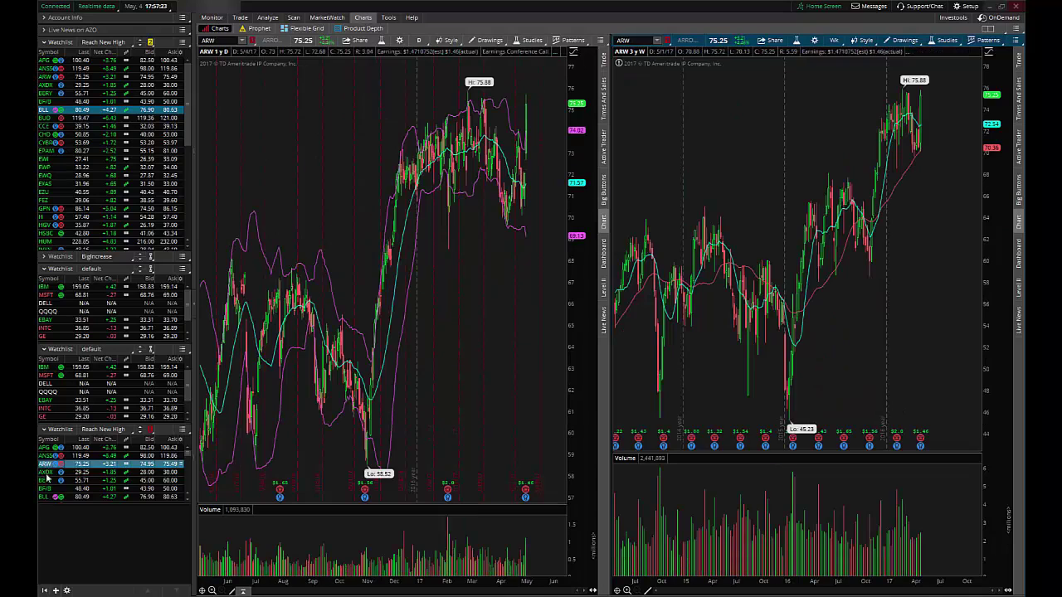
{"action": "left_click", "coordinate": [46, 480]}
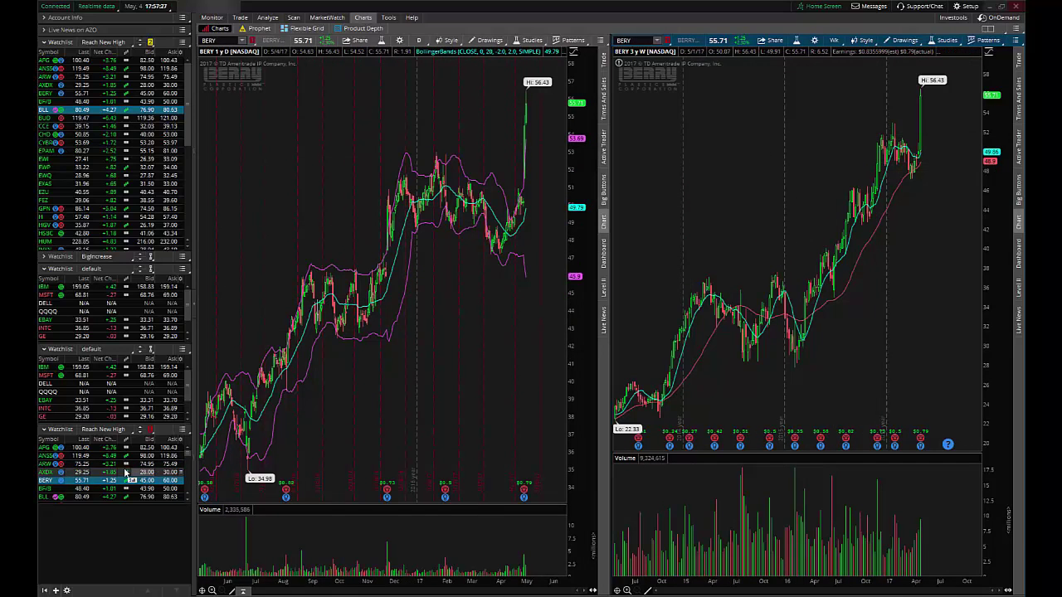
{"action": "left_click", "coordinate": [44, 448]}
{"action": "left_click", "coordinate": [46, 472]}
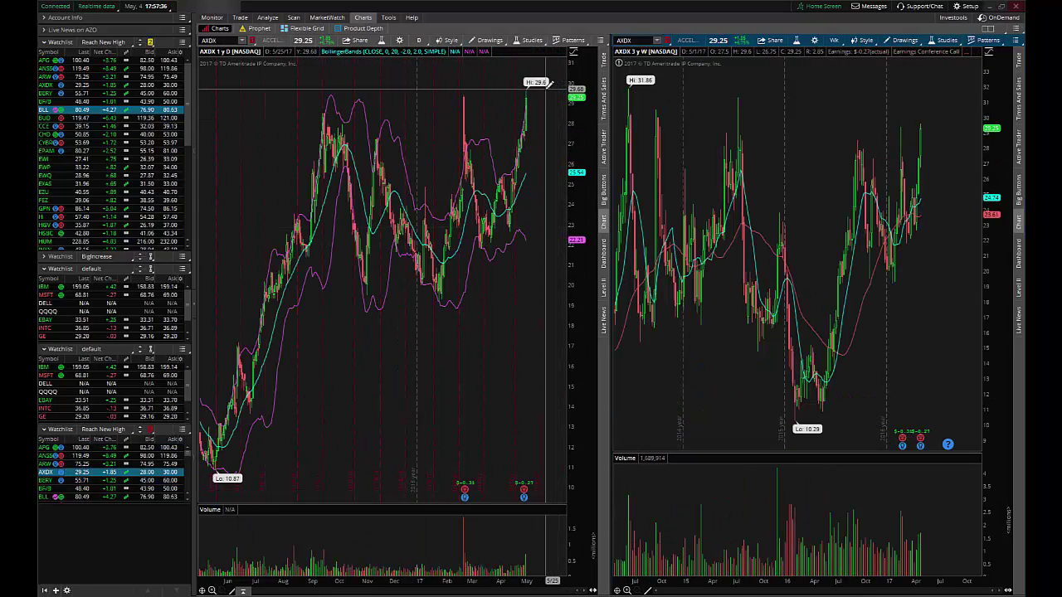
Step: Back on the stock scan, remove the Near_High_Lows, % change, Bid and Volume filters
{"action": "left_click", "coordinate": [295, 18]}
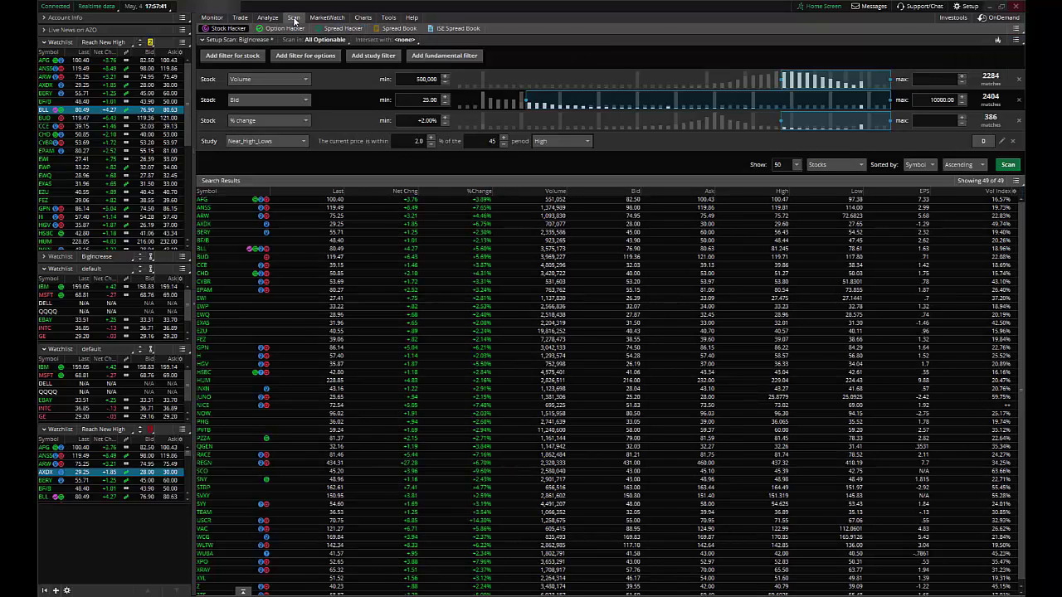
{"action": "left_click", "coordinate": [1012, 141]}
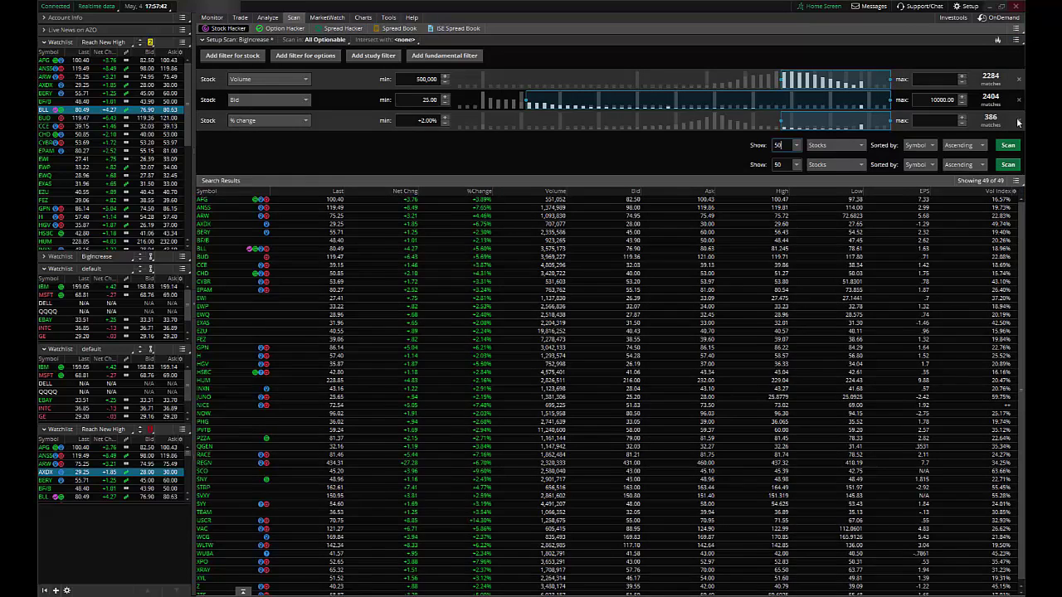
{"action": "left_click", "coordinate": [1019, 121]}
{"action": "left_click", "coordinate": [1018, 100]}
{"action": "left_click", "coordinate": [1019, 79]}
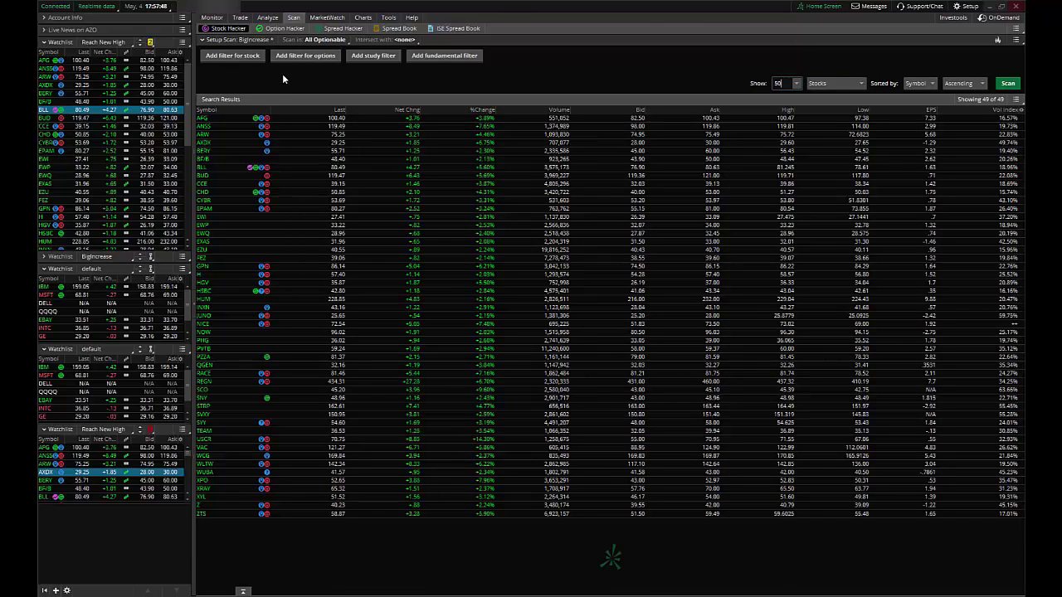
Step: Run the Option Hacker Unusual Activity scan (volume ≥ 10,000) across all optionable symbols
{"action": "left_click", "coordinate": [274, 29]}
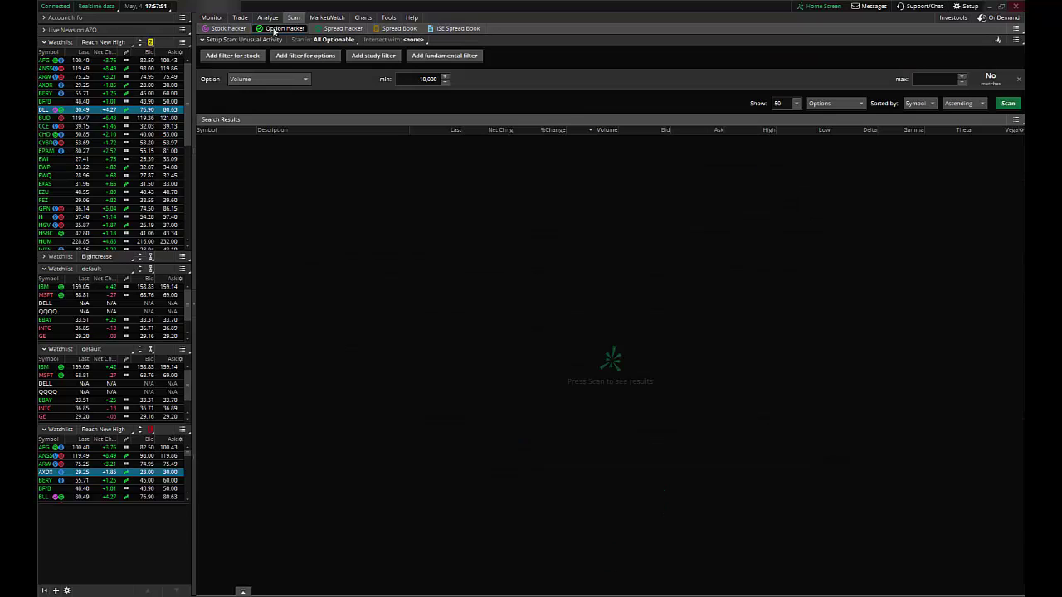
{"action": "left_click", "coordinate": [338, 43]}
{"action": "left_click", "coordinate": [337, 43]}
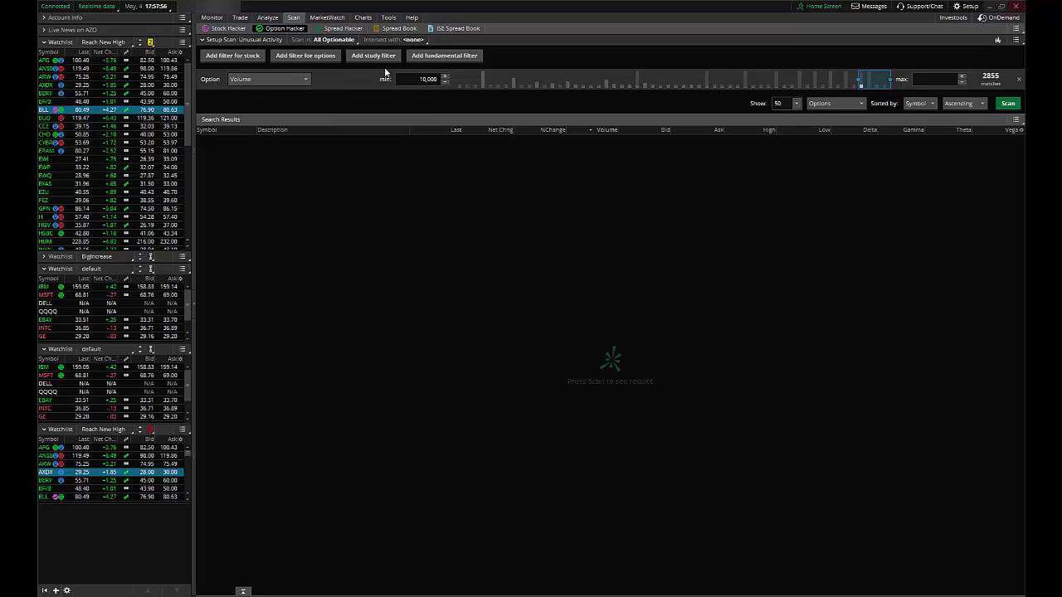
{"action": "left_click", "coordinate": [1008, 103]}
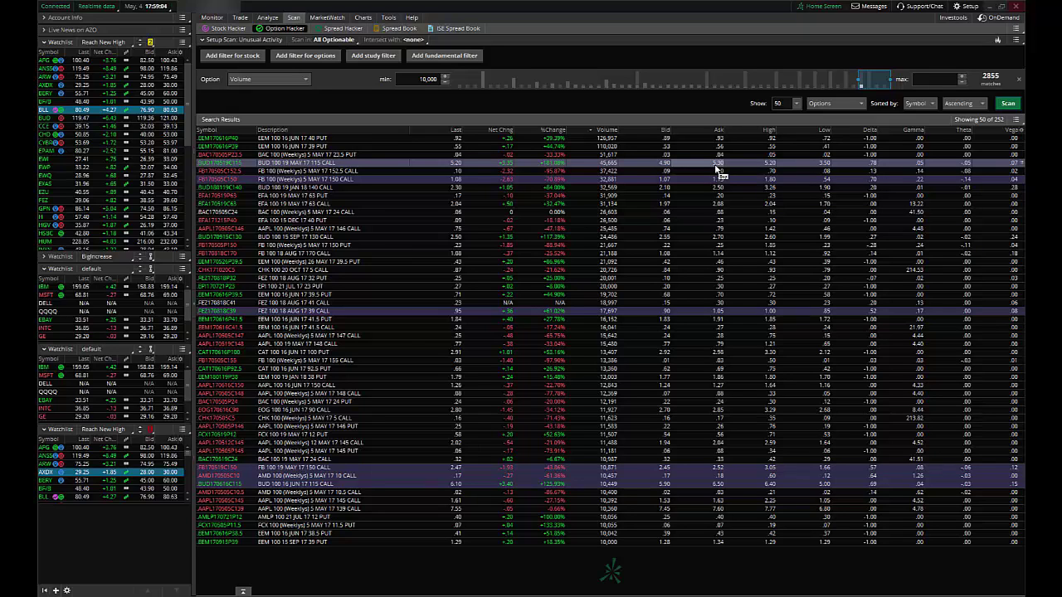
Step: Stage a buy order for 10 BUD 19 MAY 17 115 calls at a 5.30 limit
{"action": "left_click", "coordinate": [716, 165]}
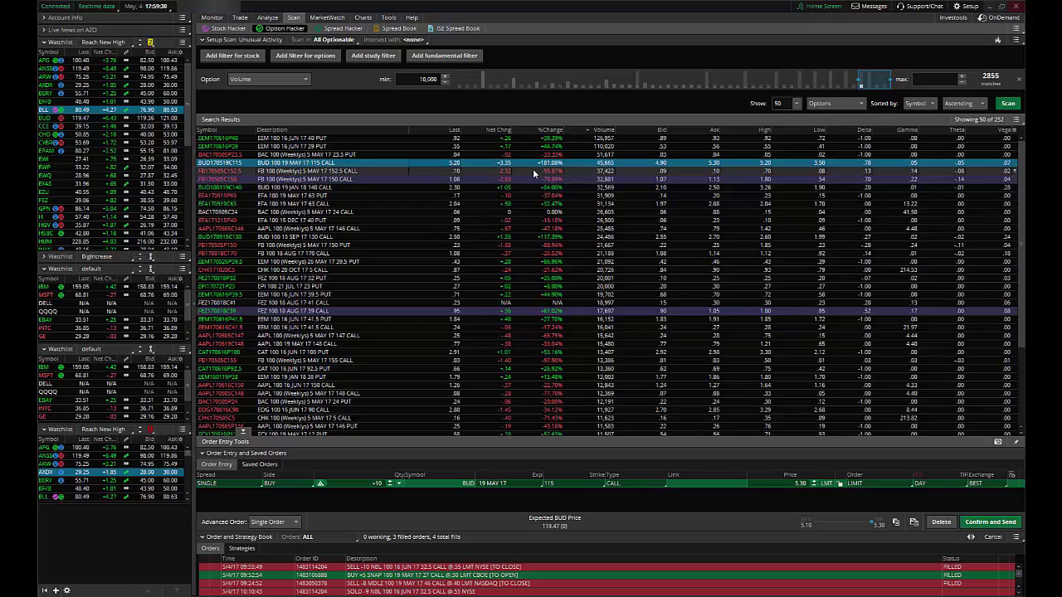
Step: Rerun the option scan with a 20000 volume minimum and select the BUD 15 SEP 17 130 CALL
{"action": "left_click", "coordinate": [442, 79]}
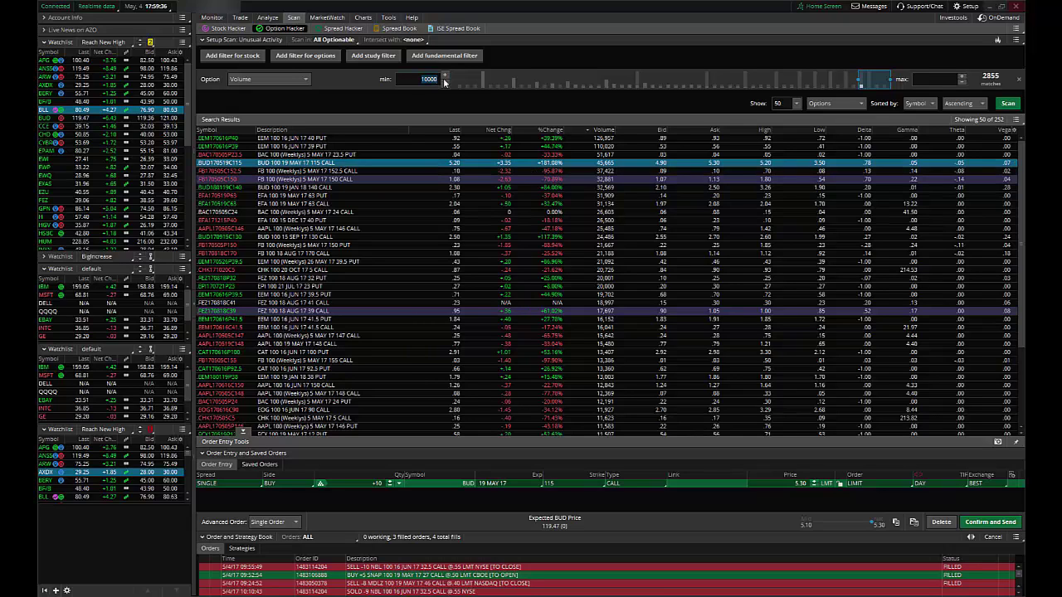
{"action": "type", "text": "20000"}
{"action": "left_click", "coordinate": [1007, 103]}
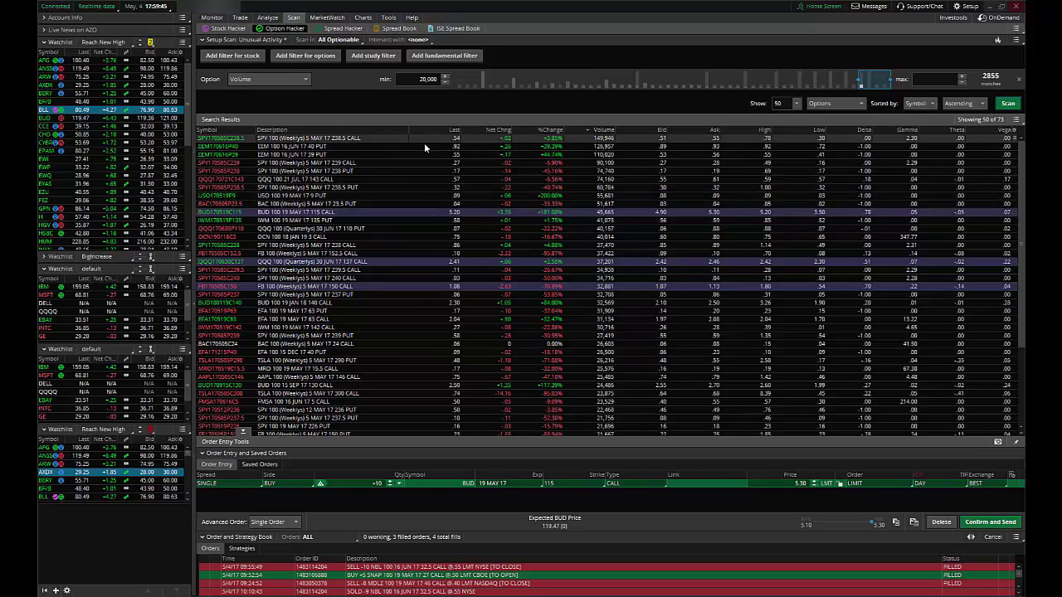
{"action": "scroll", "coordinate": [437, 152], "scroll_direction": "down", "scroll_amount": 4}
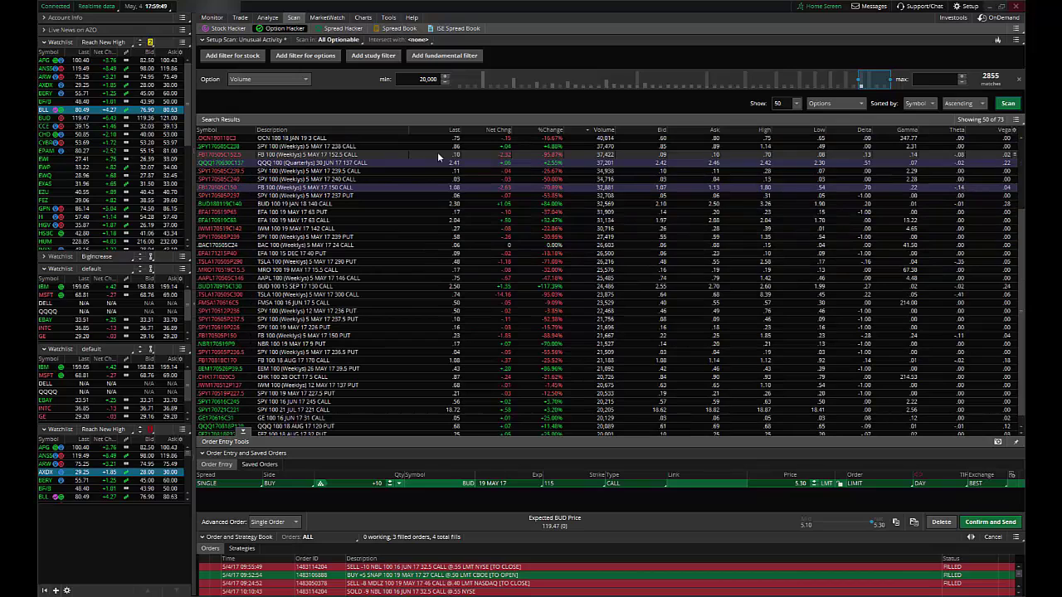
{"action": "left_click", "coordinate": [212, 288]}
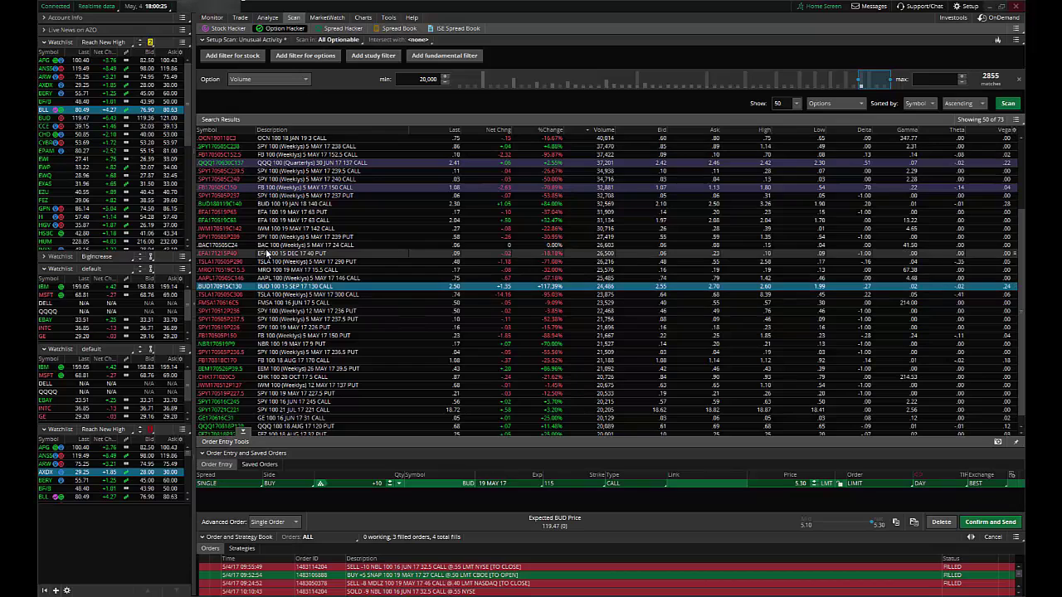
Step: Load BUD into the linked 1-year daily and 3-year weekly charts
{"action": "left_click", "coordinate": [363, 18]}
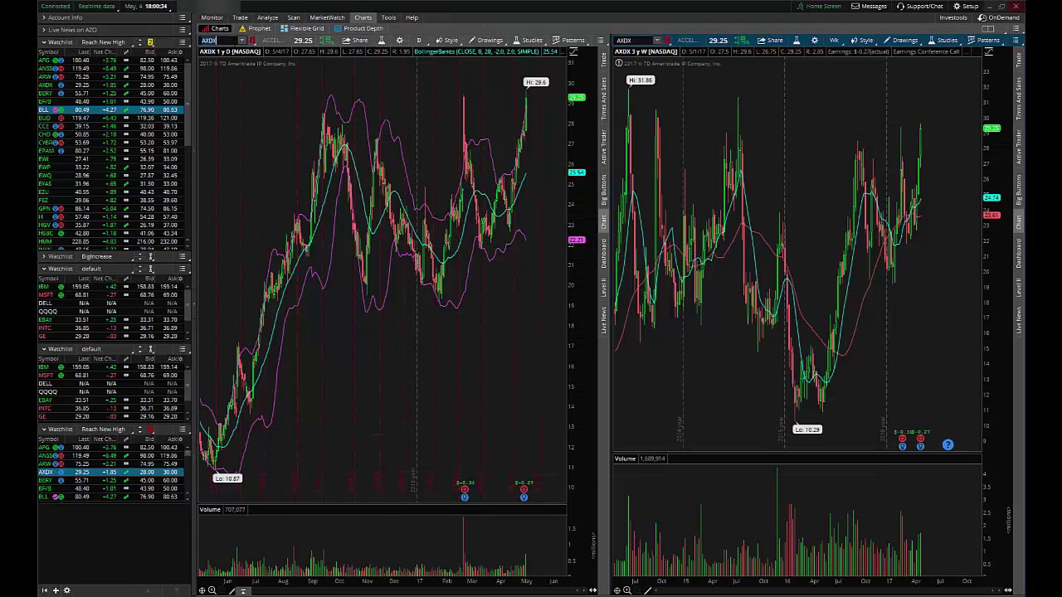
{"action": "left_click", "coordinate": [220, 40]}
{"action": "type", "text": "BUD"}
{"action": "key", "text": "Return"}
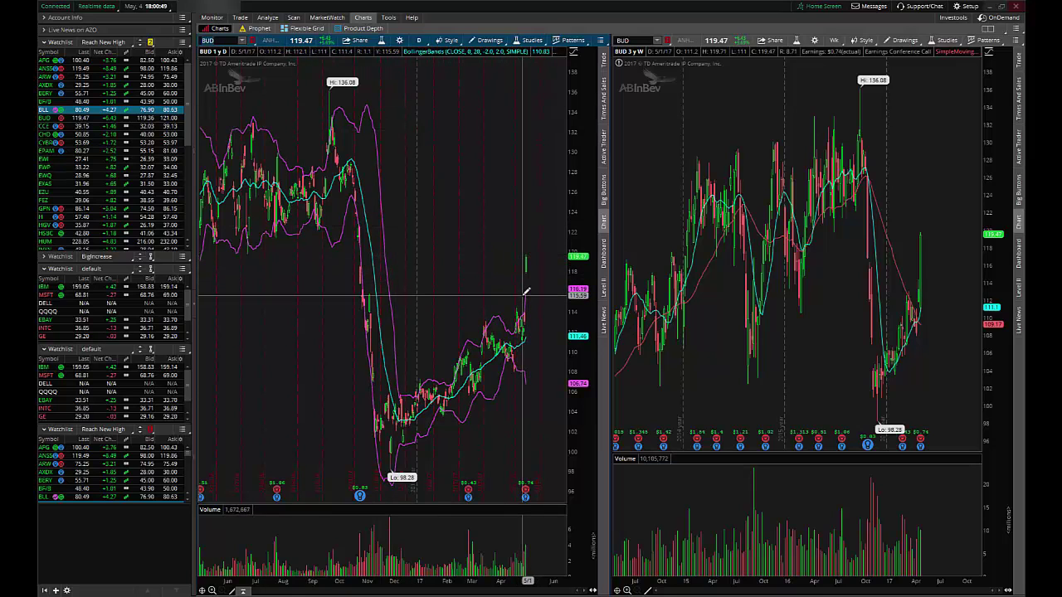
Step: Reopen the Option Hacker results listing options with volume of at least 20,000
{"action": "left_click", "coordinate": [295, 17]}
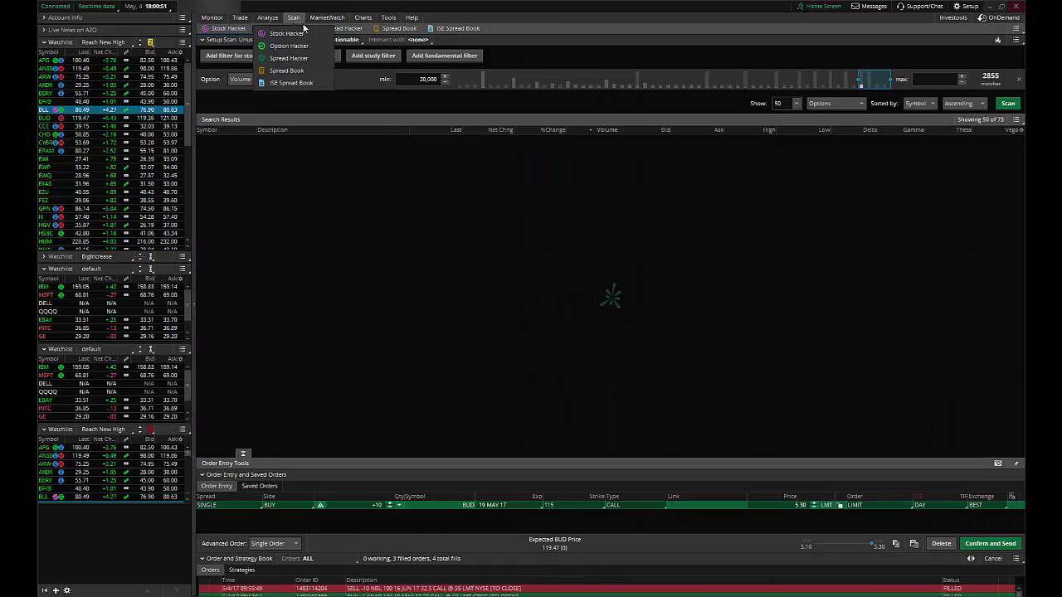
{"action": "left_click", "coordinate": [294, 46]}
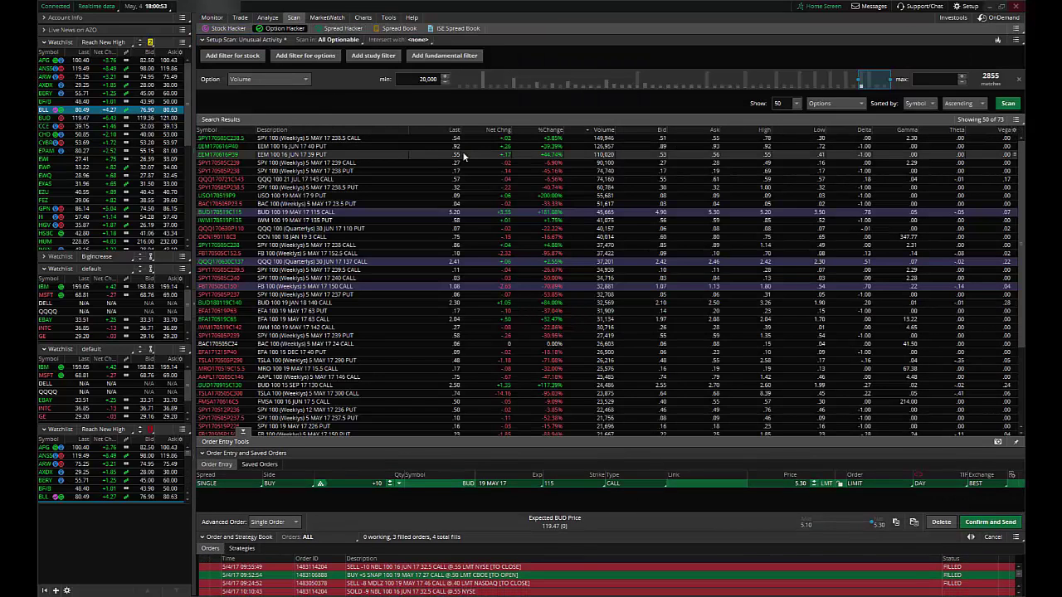